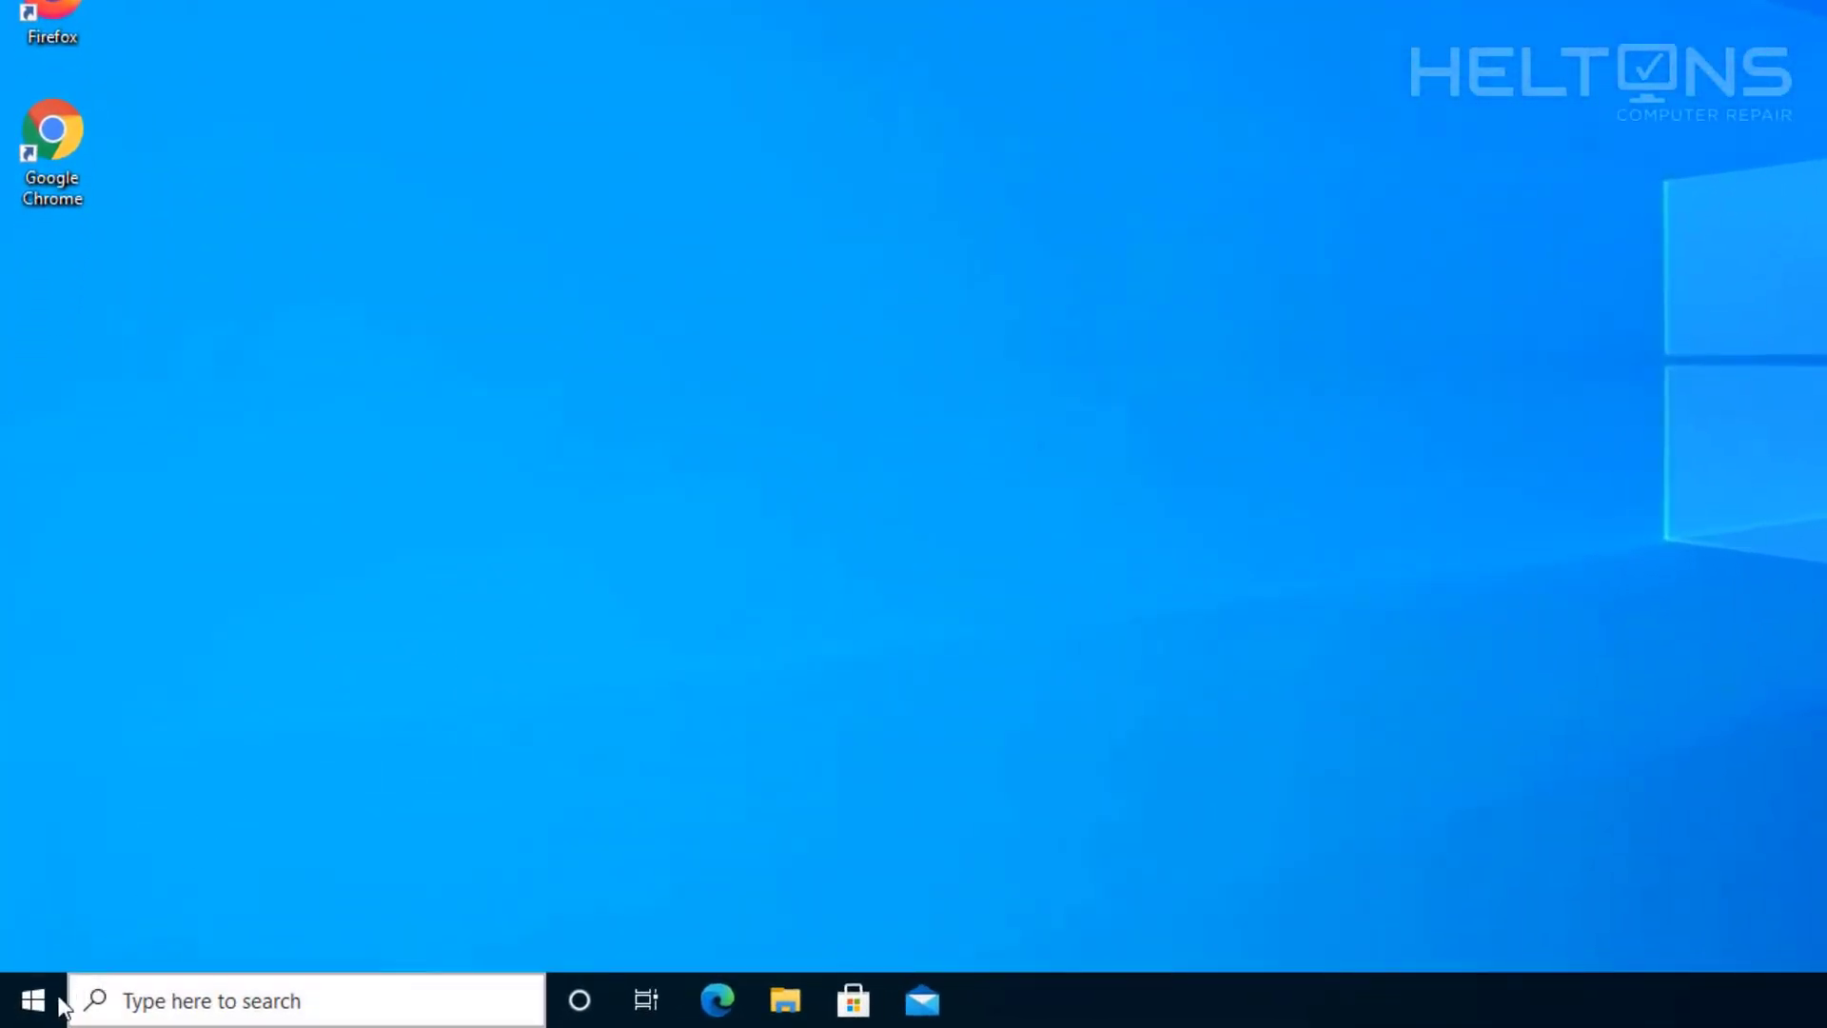
- Launch Voice Recorder from the Start app list and allow it microphone access
{"action": "left_click", "coordinate": [46, 1004]}
{"action": "scroll", "coordinate": [213, 628], "scroll_direction": "down", "scroll_amount": 15}
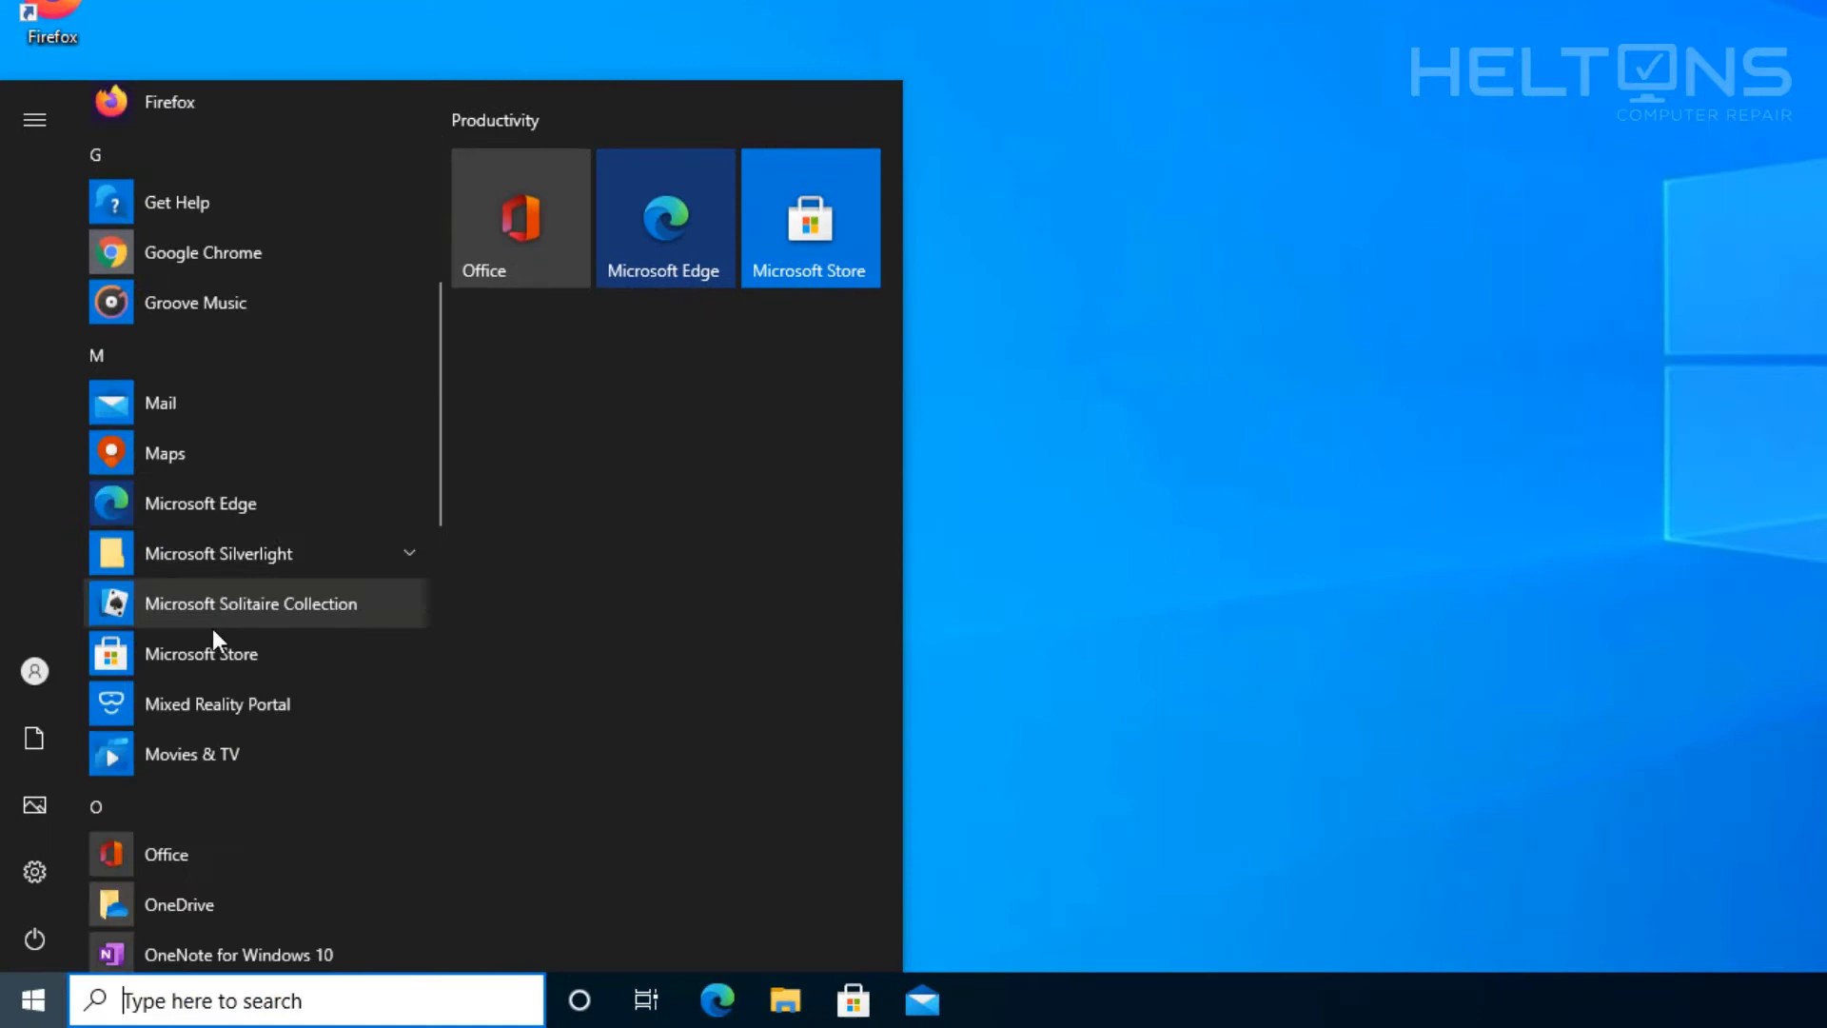
{"action": "scroll", "coordinate": [212, 651], "scroll_direction": "down", "scroll_amount": 3}
{"action": "scroll", "coordinate": [207, 655], "scroll_direction": "up", "scroll_amount": 3}
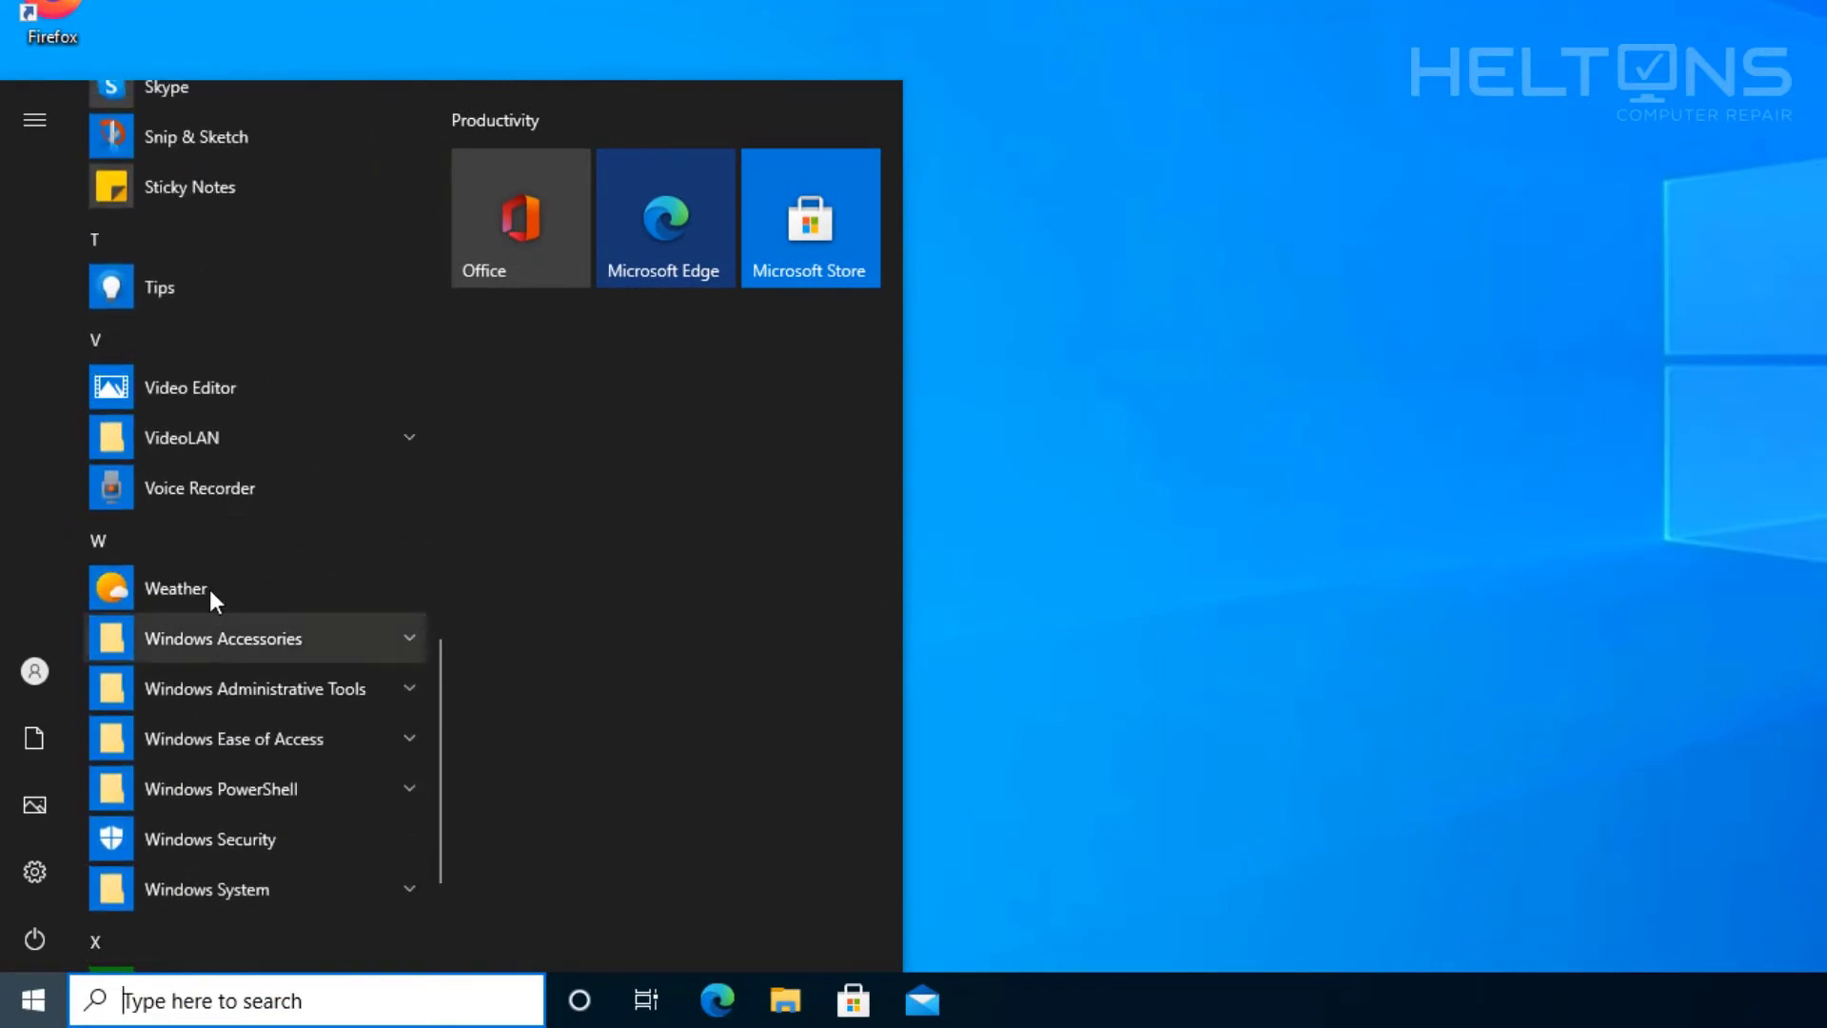
{"action": "left_click", "coordinate": [225, 489]}
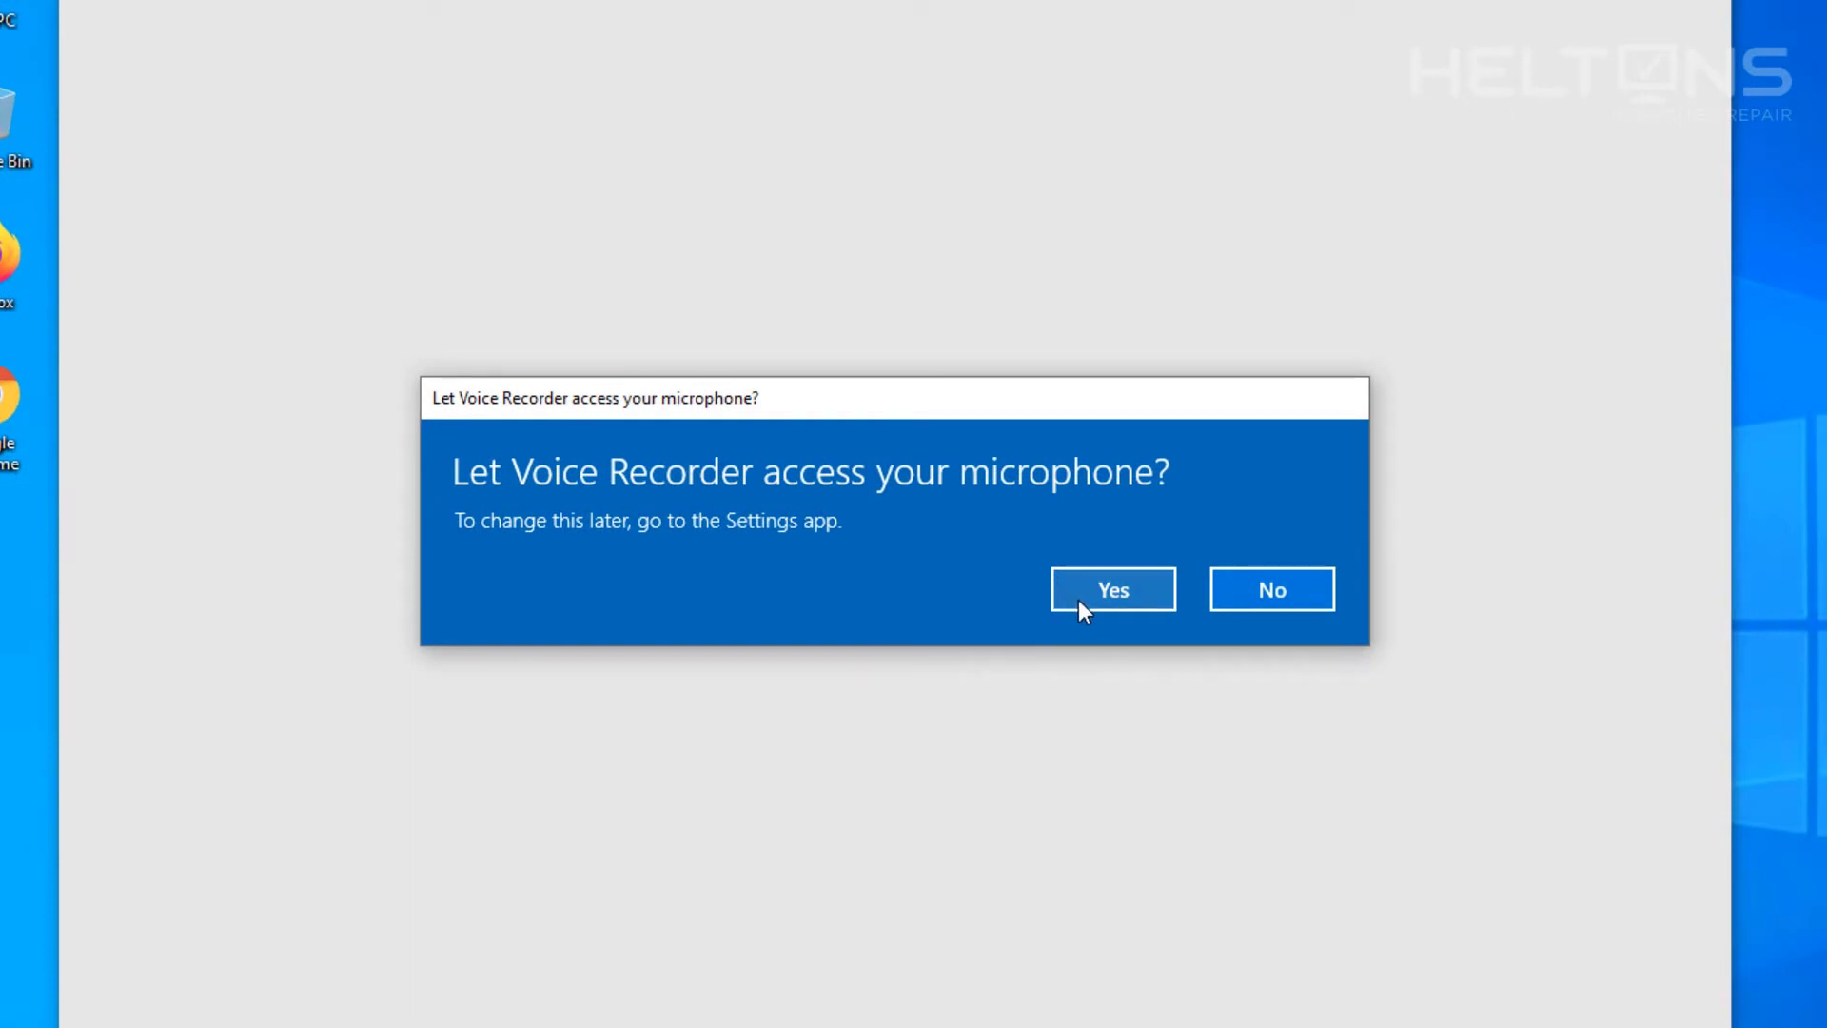
{"action": "left_click", "coordinate": [1077, 598]}
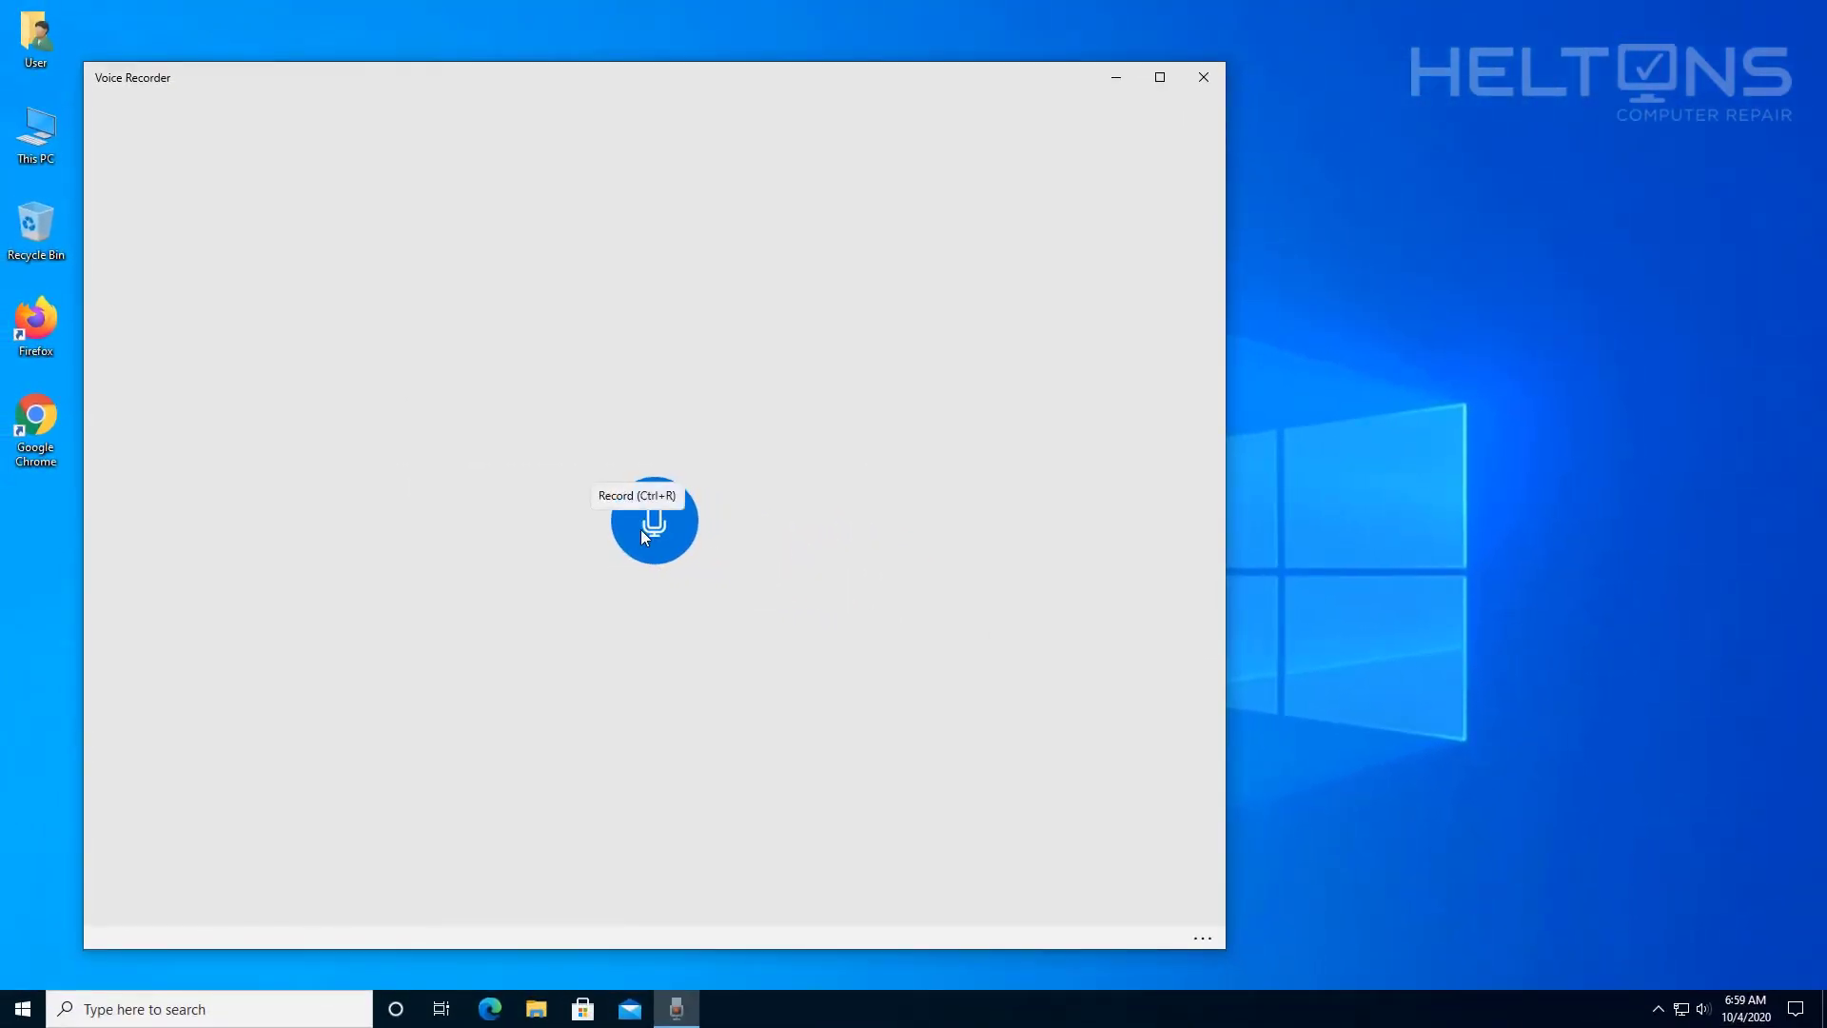
- Record a two-second clip and show the new recording's file location in File Explorer
{"action": "left_click", "coordinate": [641, 529]}
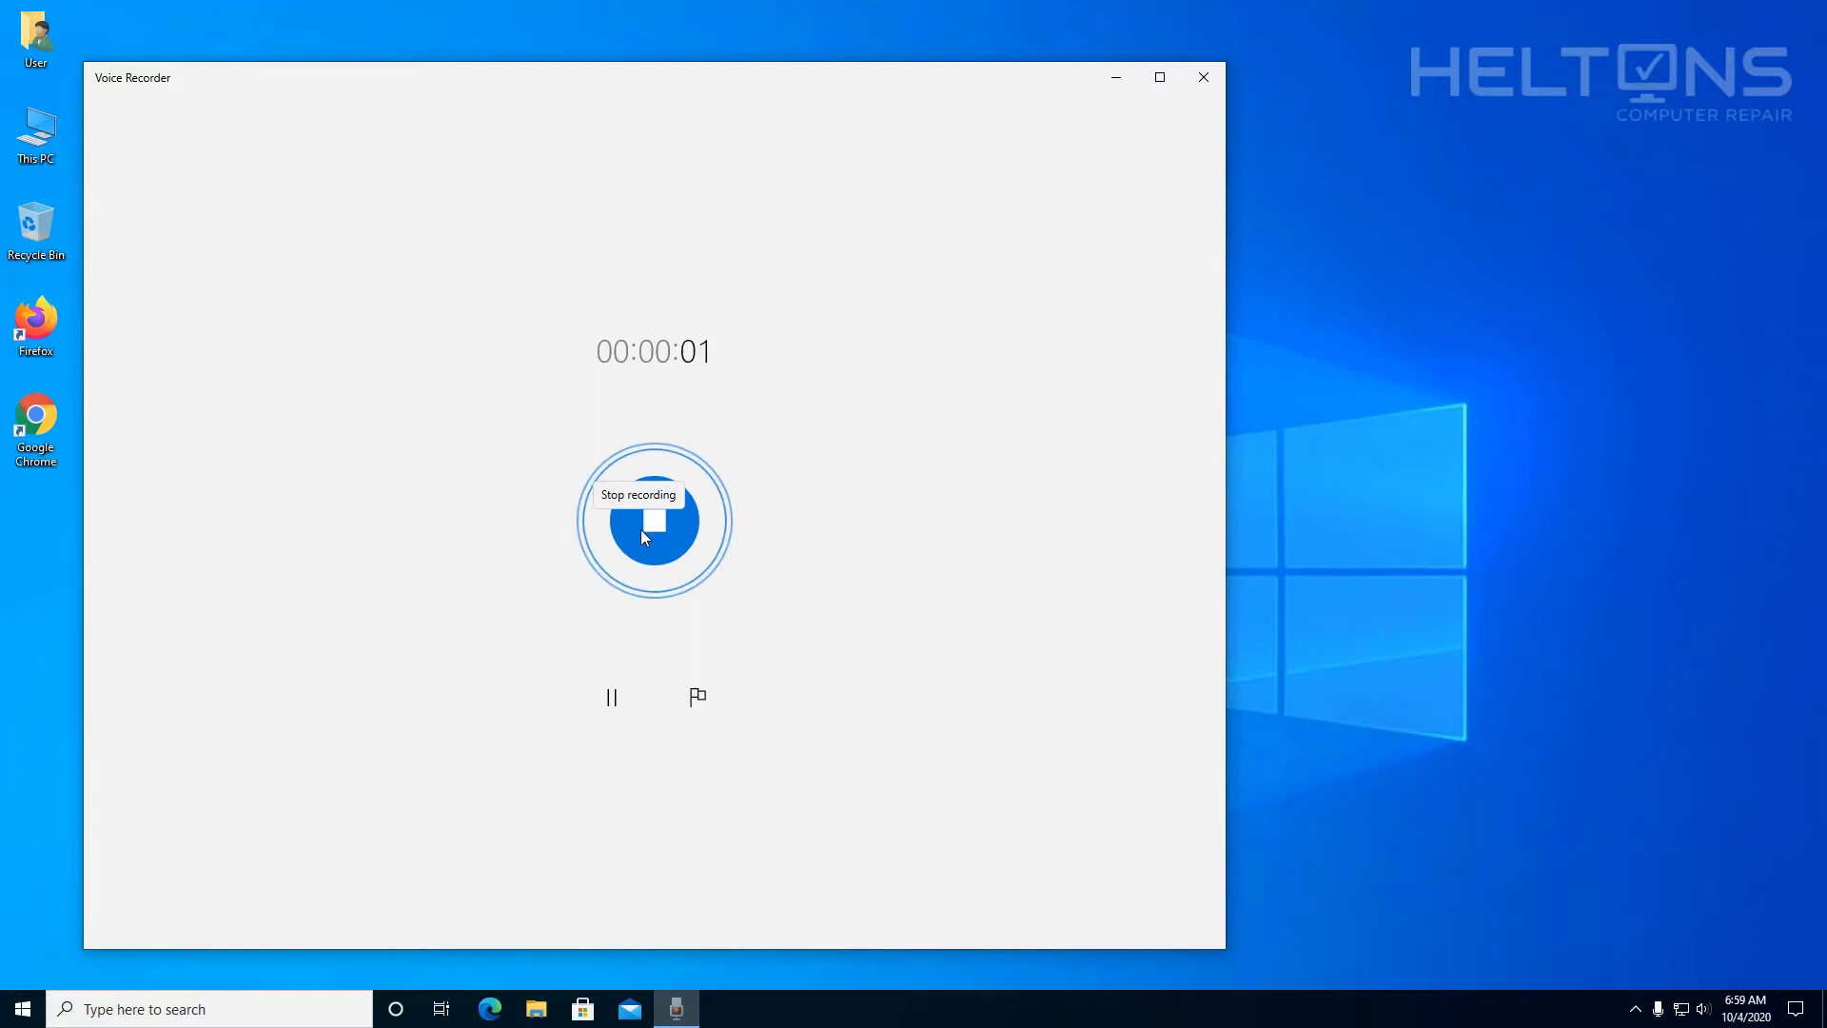
{"action": "left_click", "coordinate": [641, 529]}
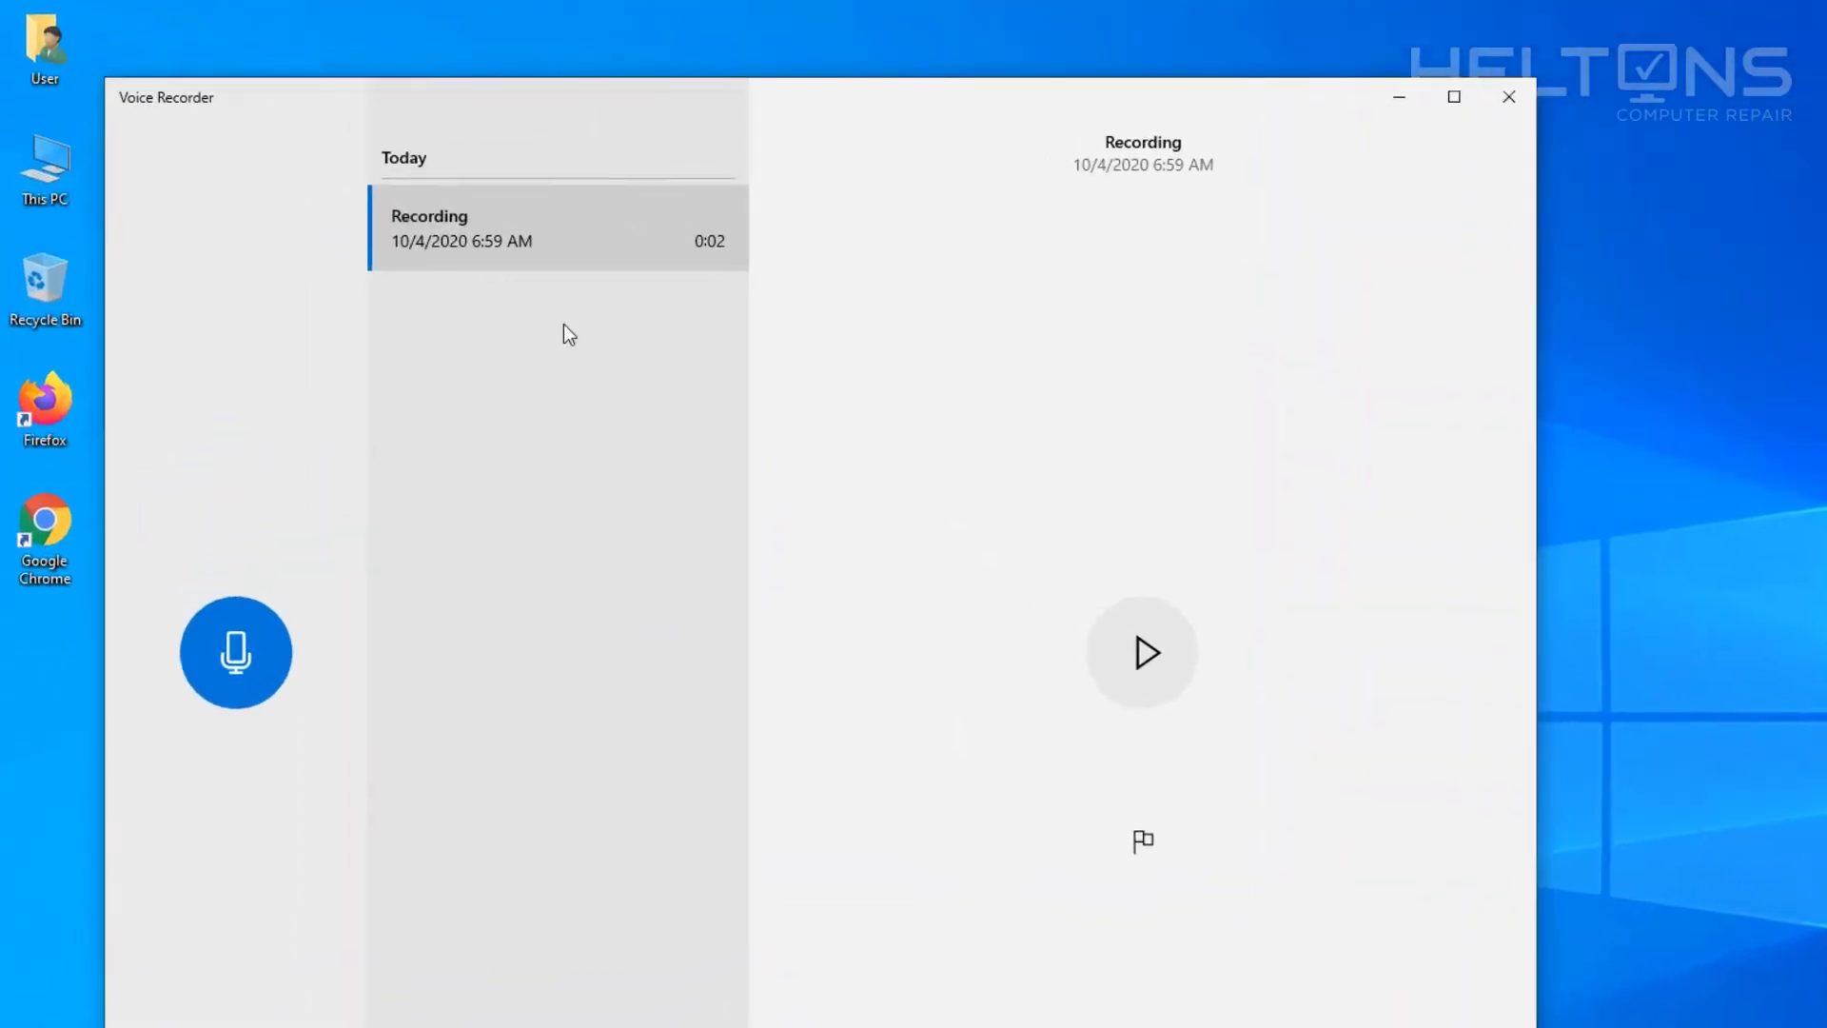
{"action": "right_click", "coordinate": [532, 240]}
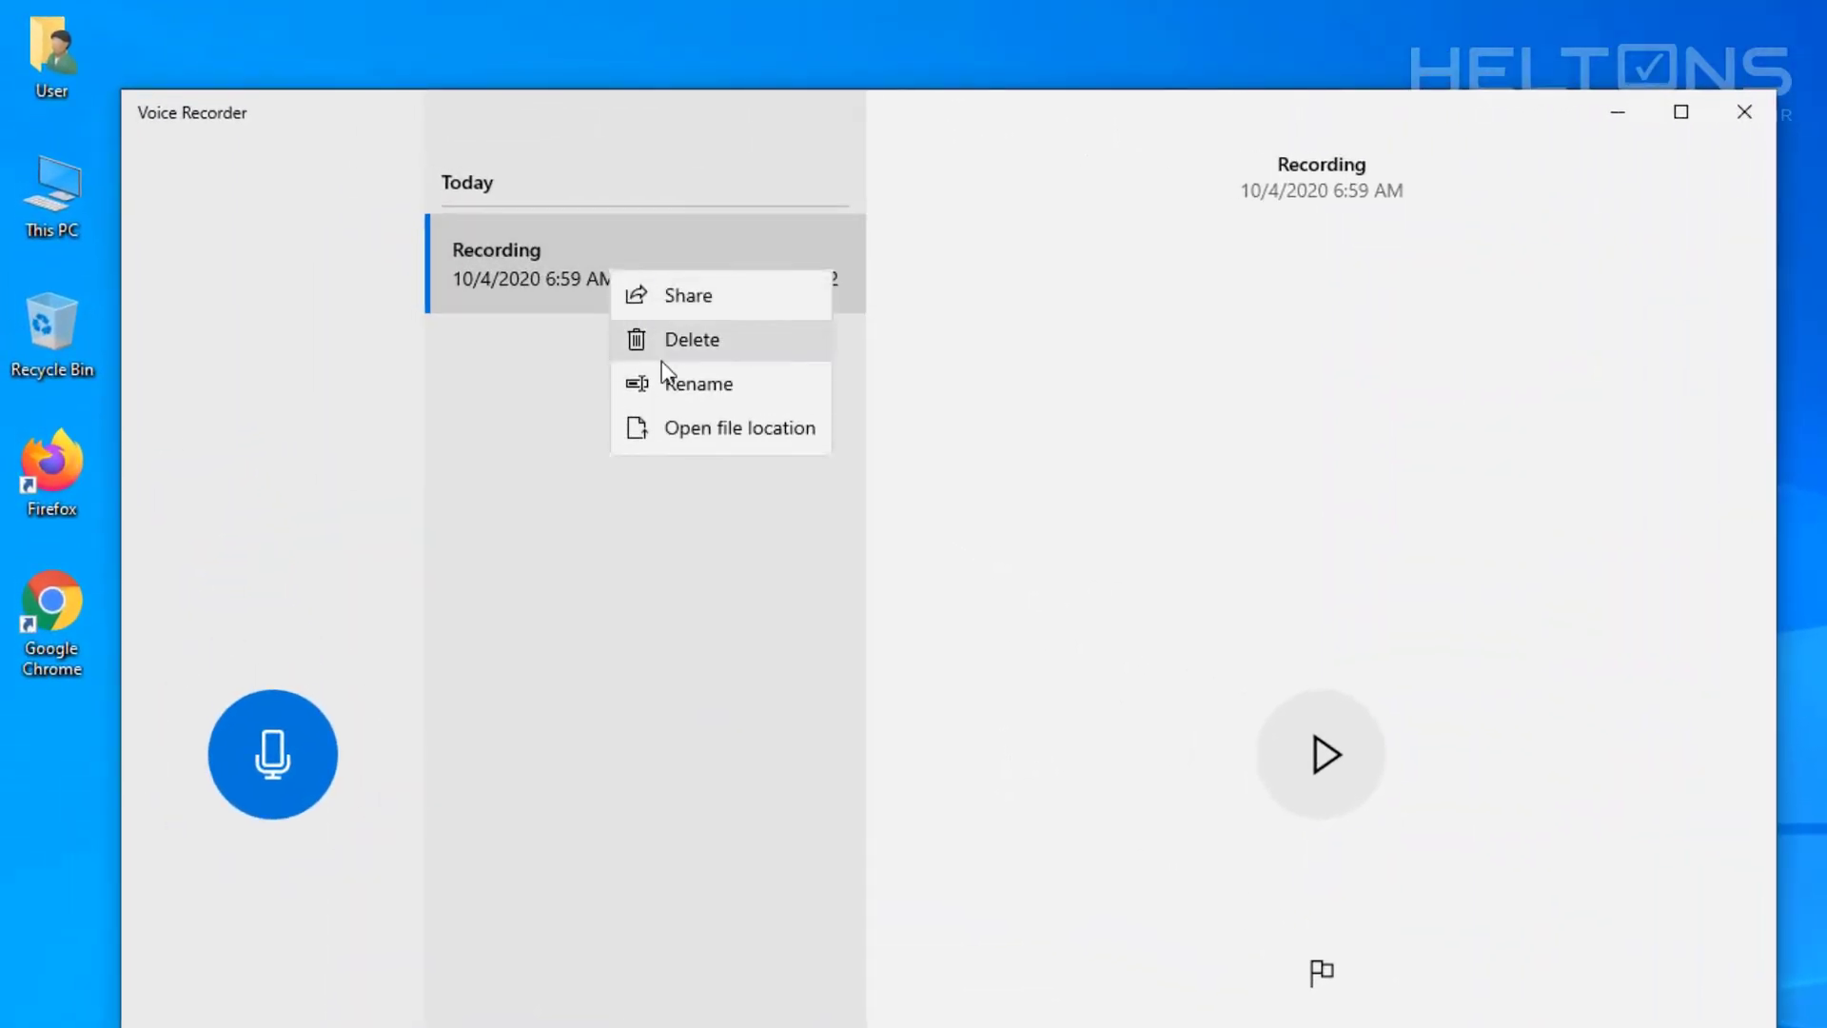
{"action": "left_click", "coordinate": [705, 444]}
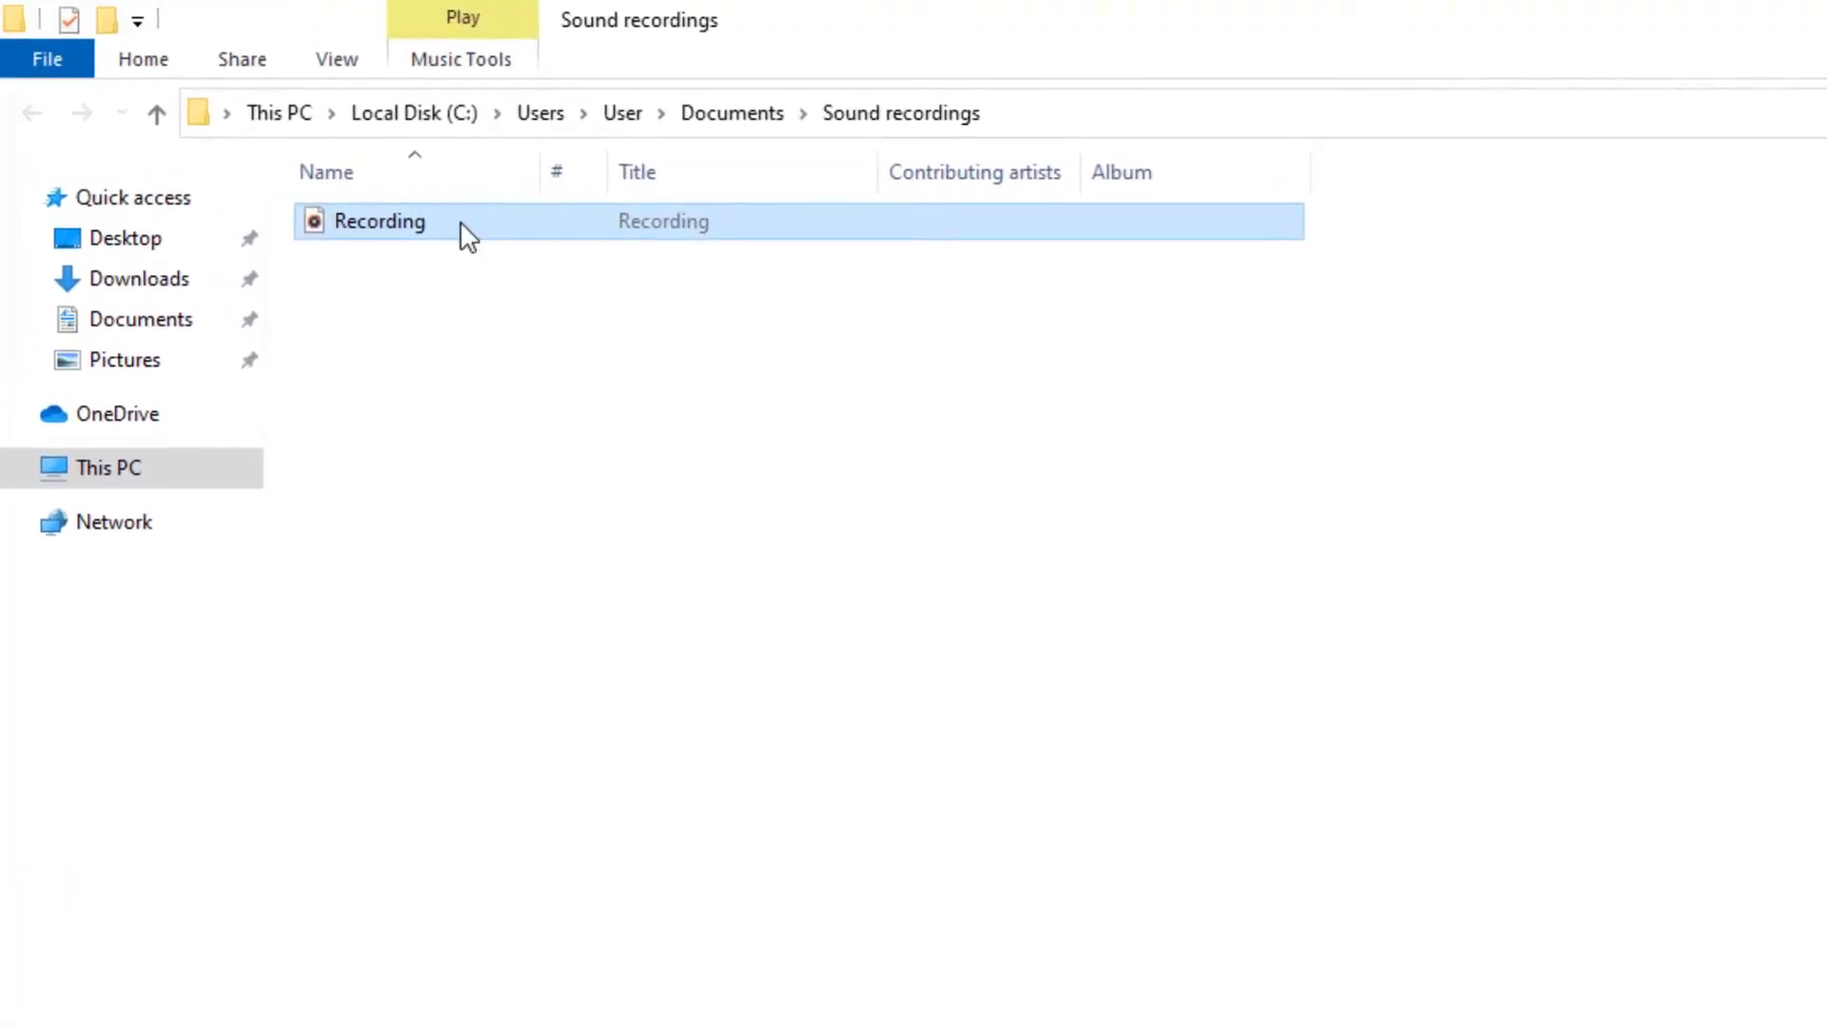
- Bring up the Recording file's context menu in Sound recordings, then dismiss it unchanged
{"action": "right_click", "coordinate": [466, 235]}
{"action": "left_click", "coordinate": [1232, 617]}
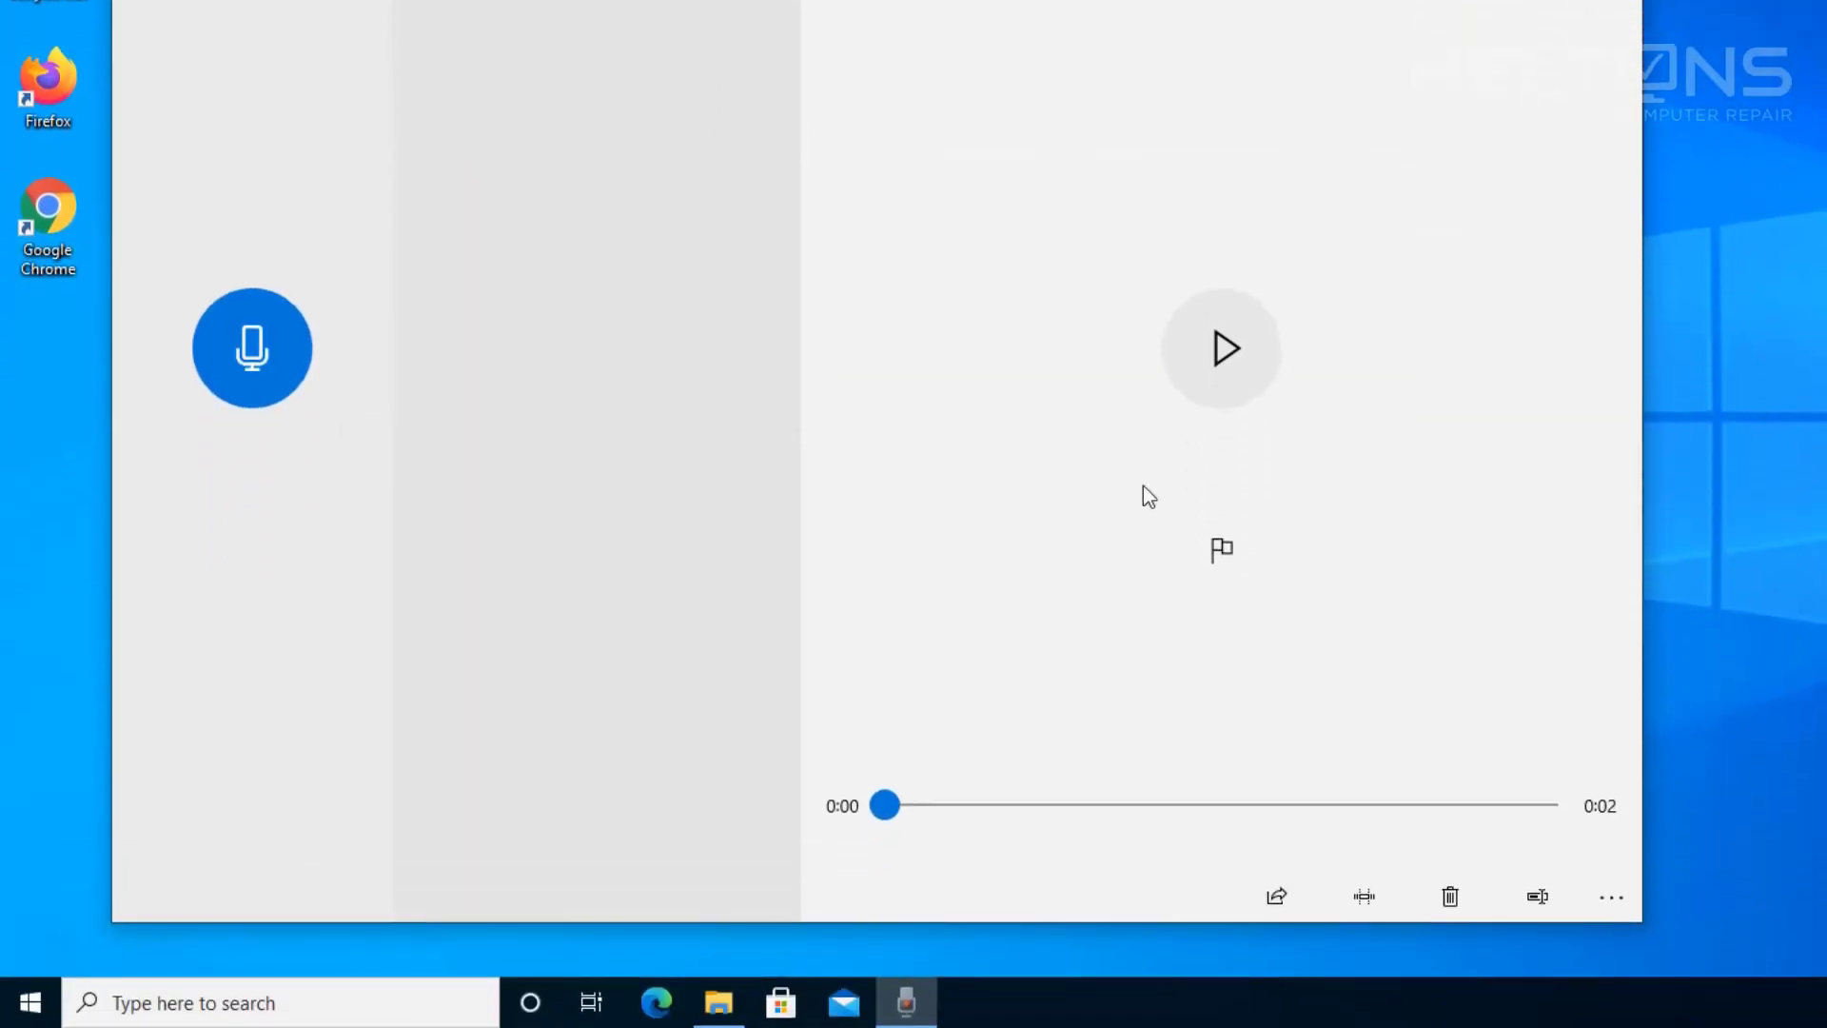
- Confirm device-wide microphone access is on via Microphone settings, then close Voice Recorder
{"action": "left_click", "coordinate": [1610, 902]}
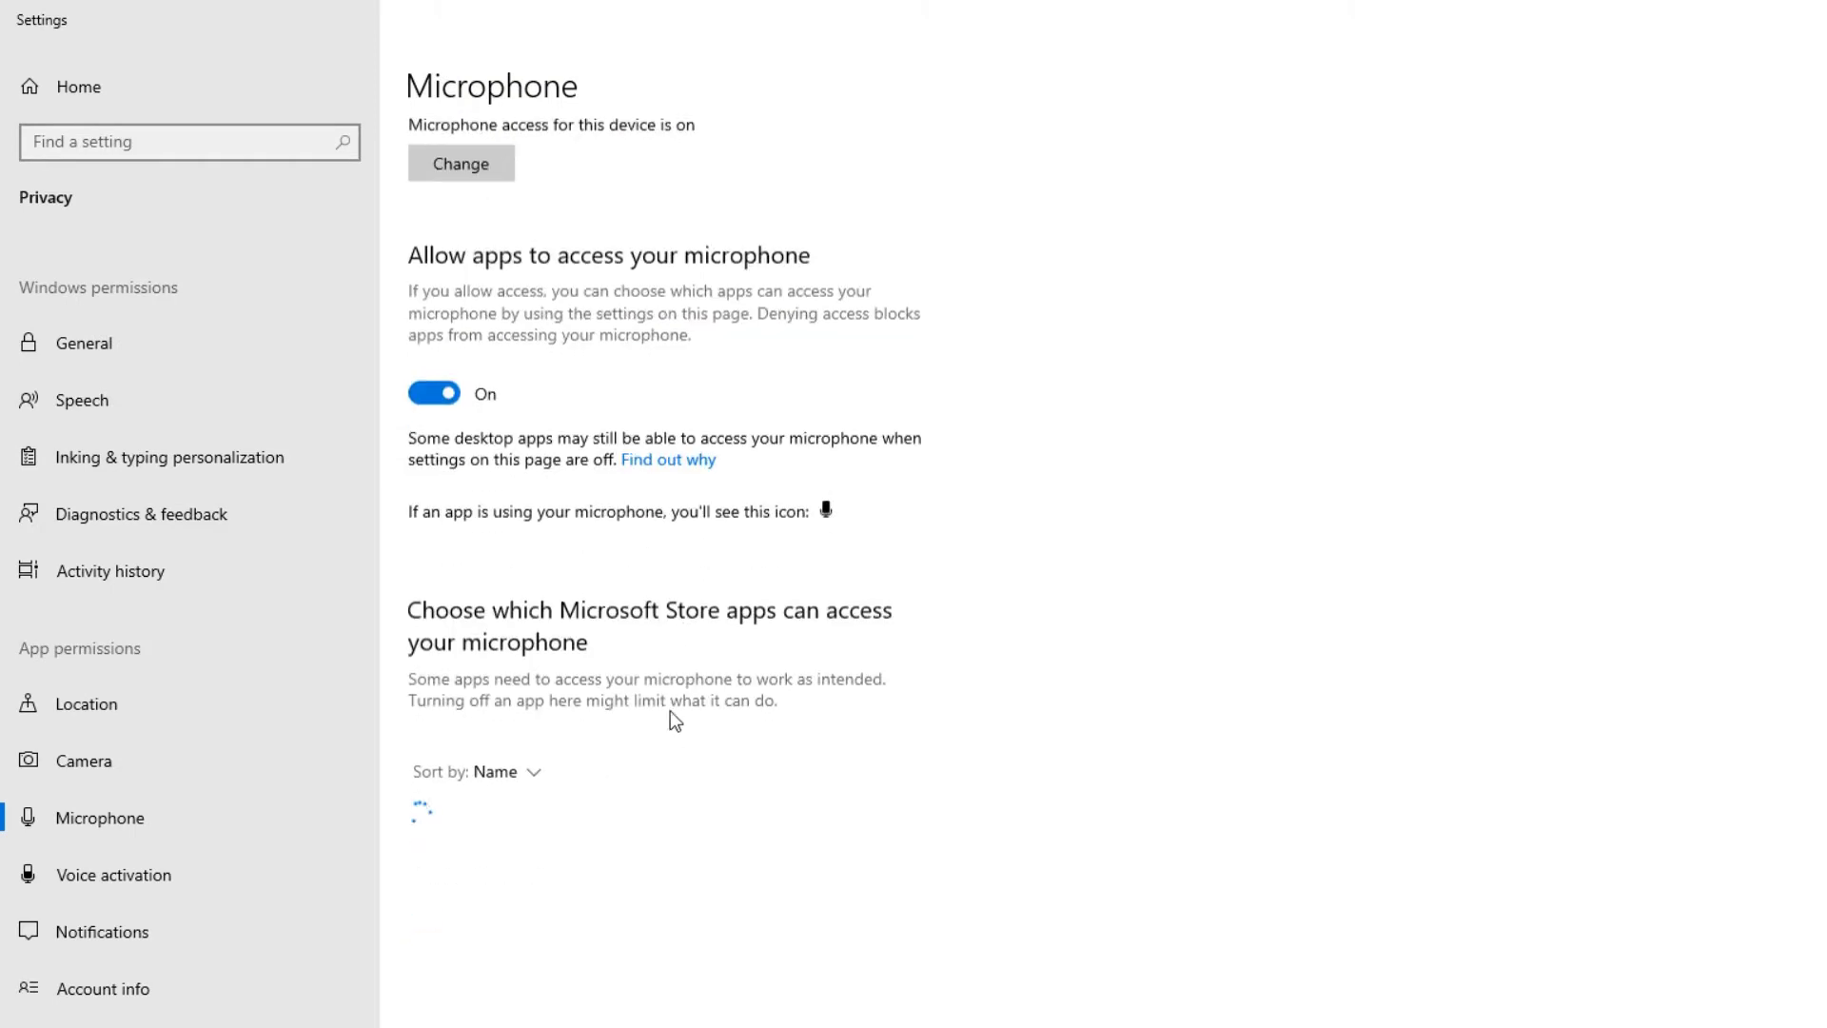
{"action": "scroll", "coordinate": [584, 669], "scroll_direction": "up", "scroll_amount": 2}
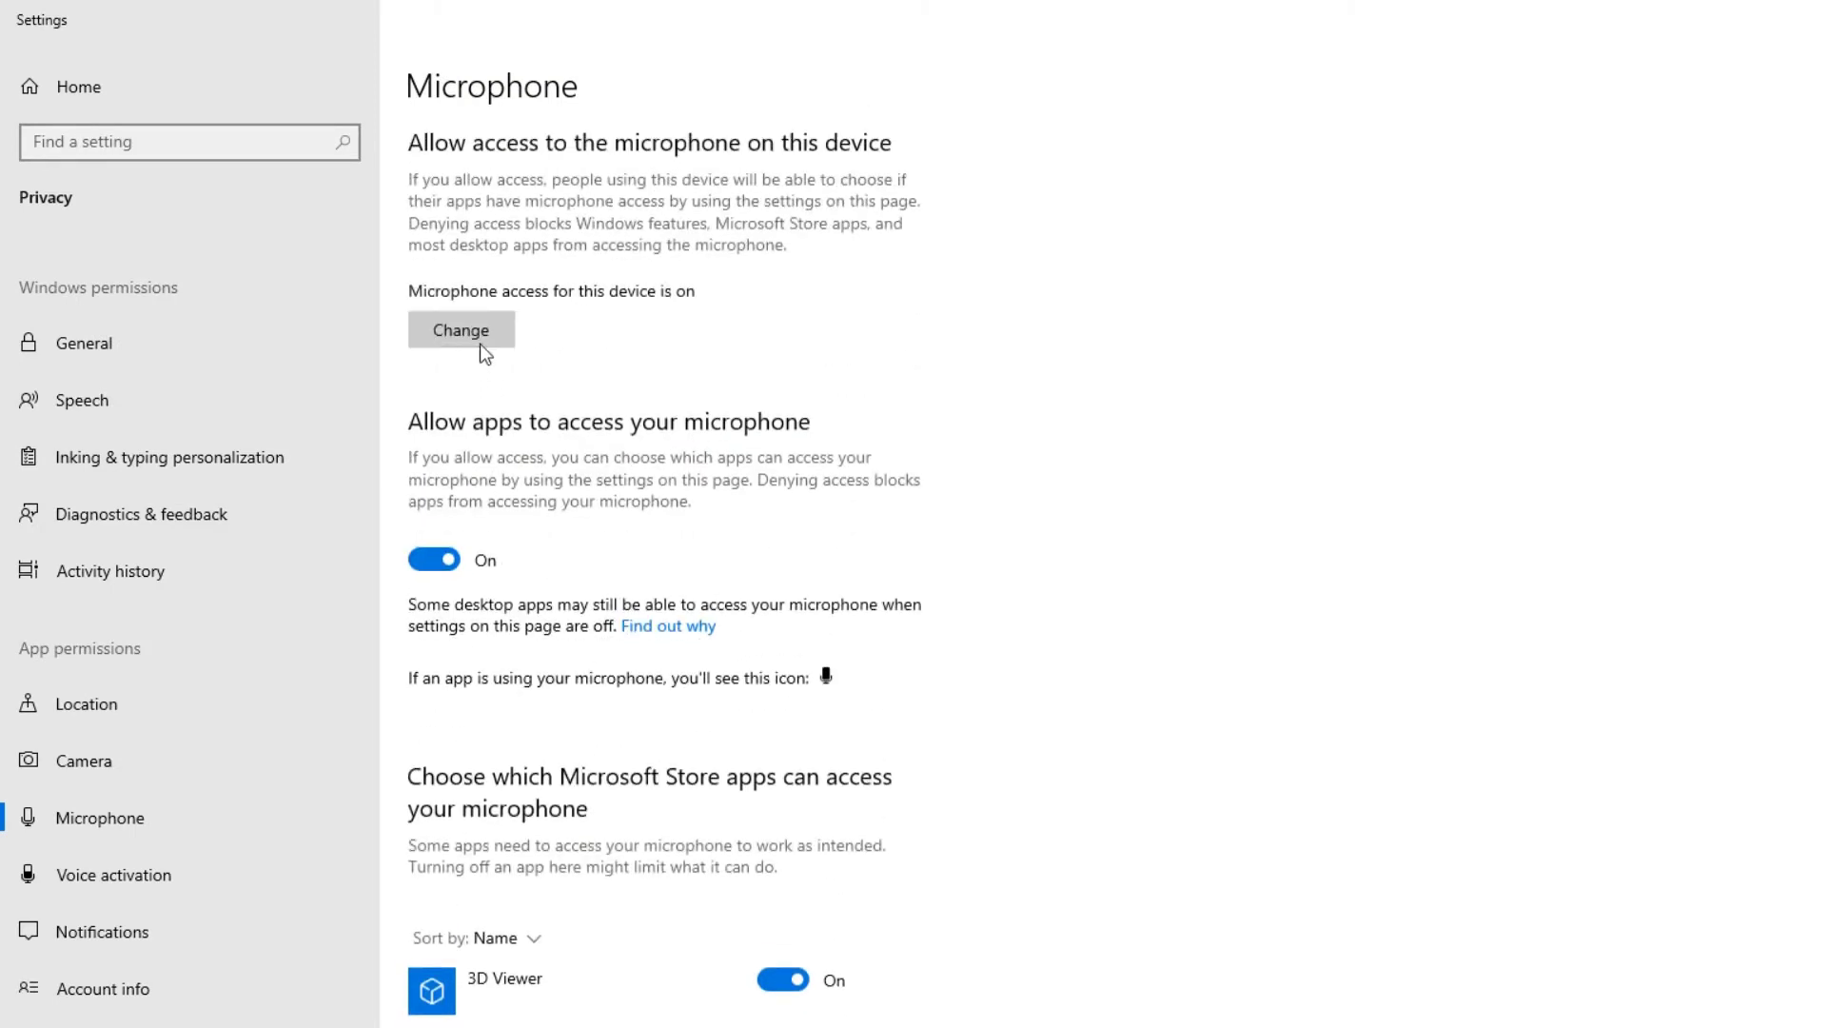
{"action": "left_click", "coordinate": [483, 316]}
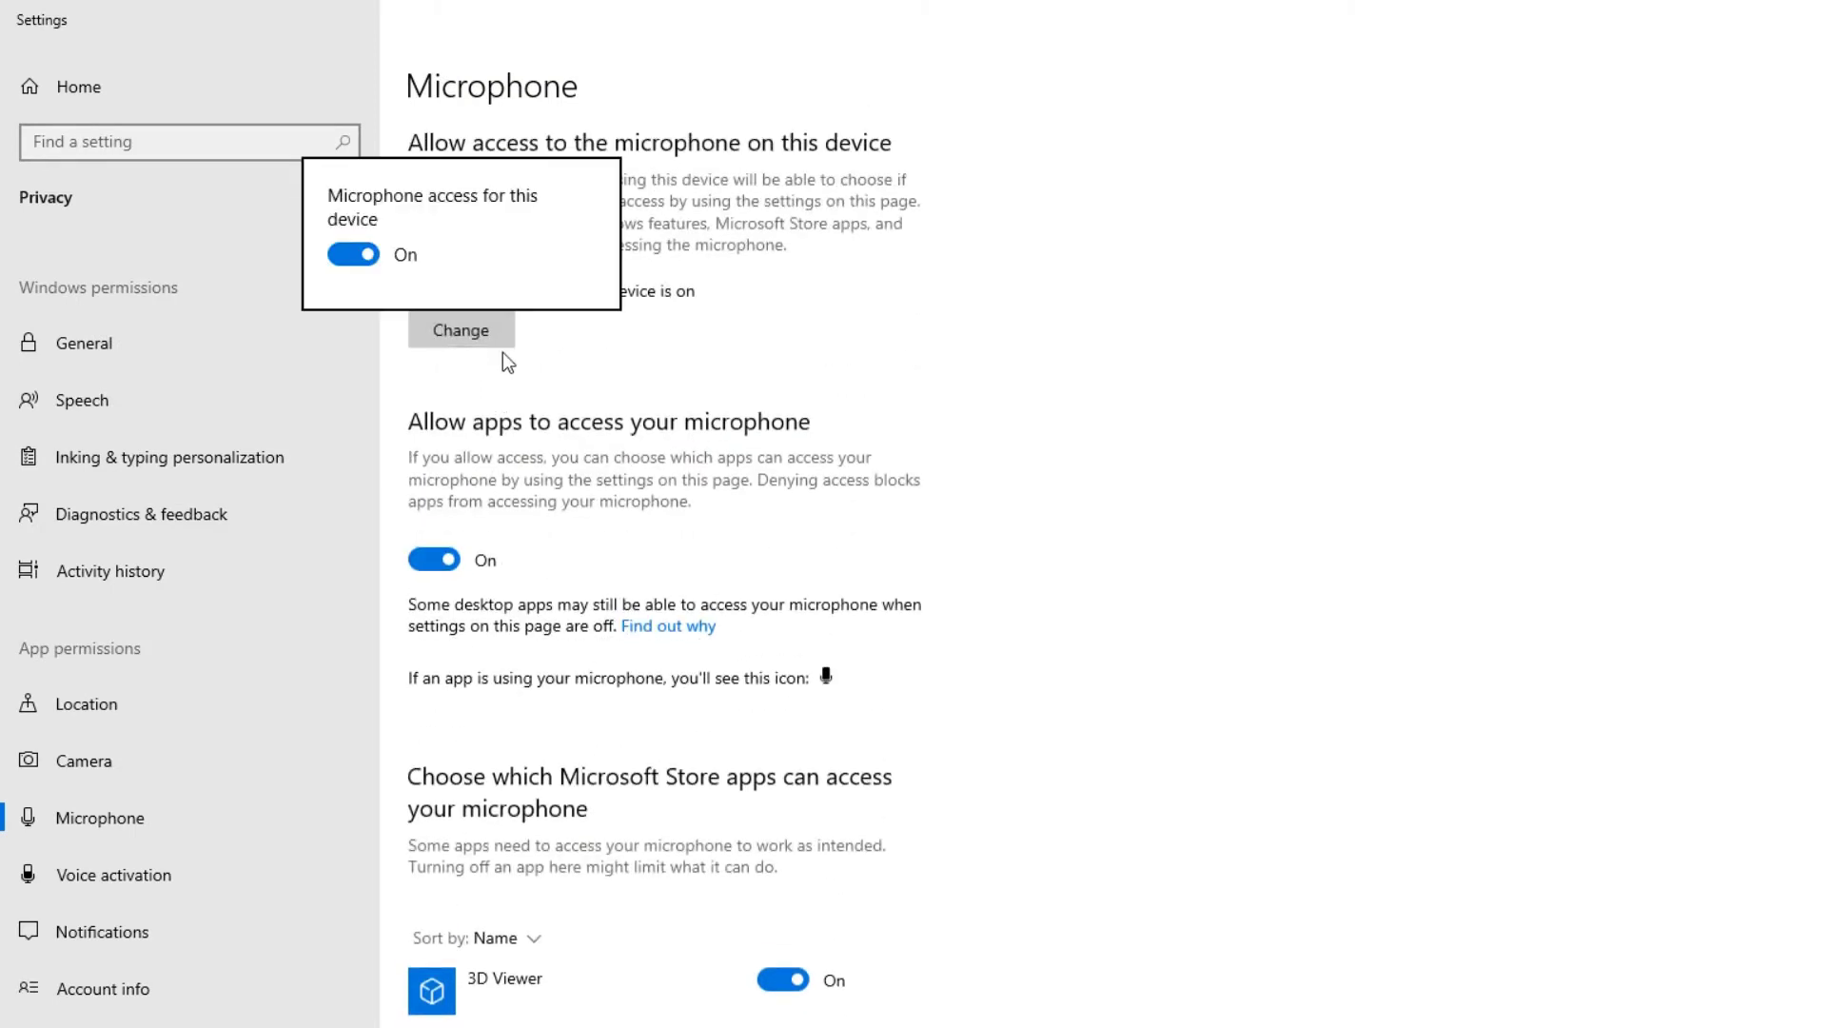
{"action": "left_click", "coordinate": [733, 378]}
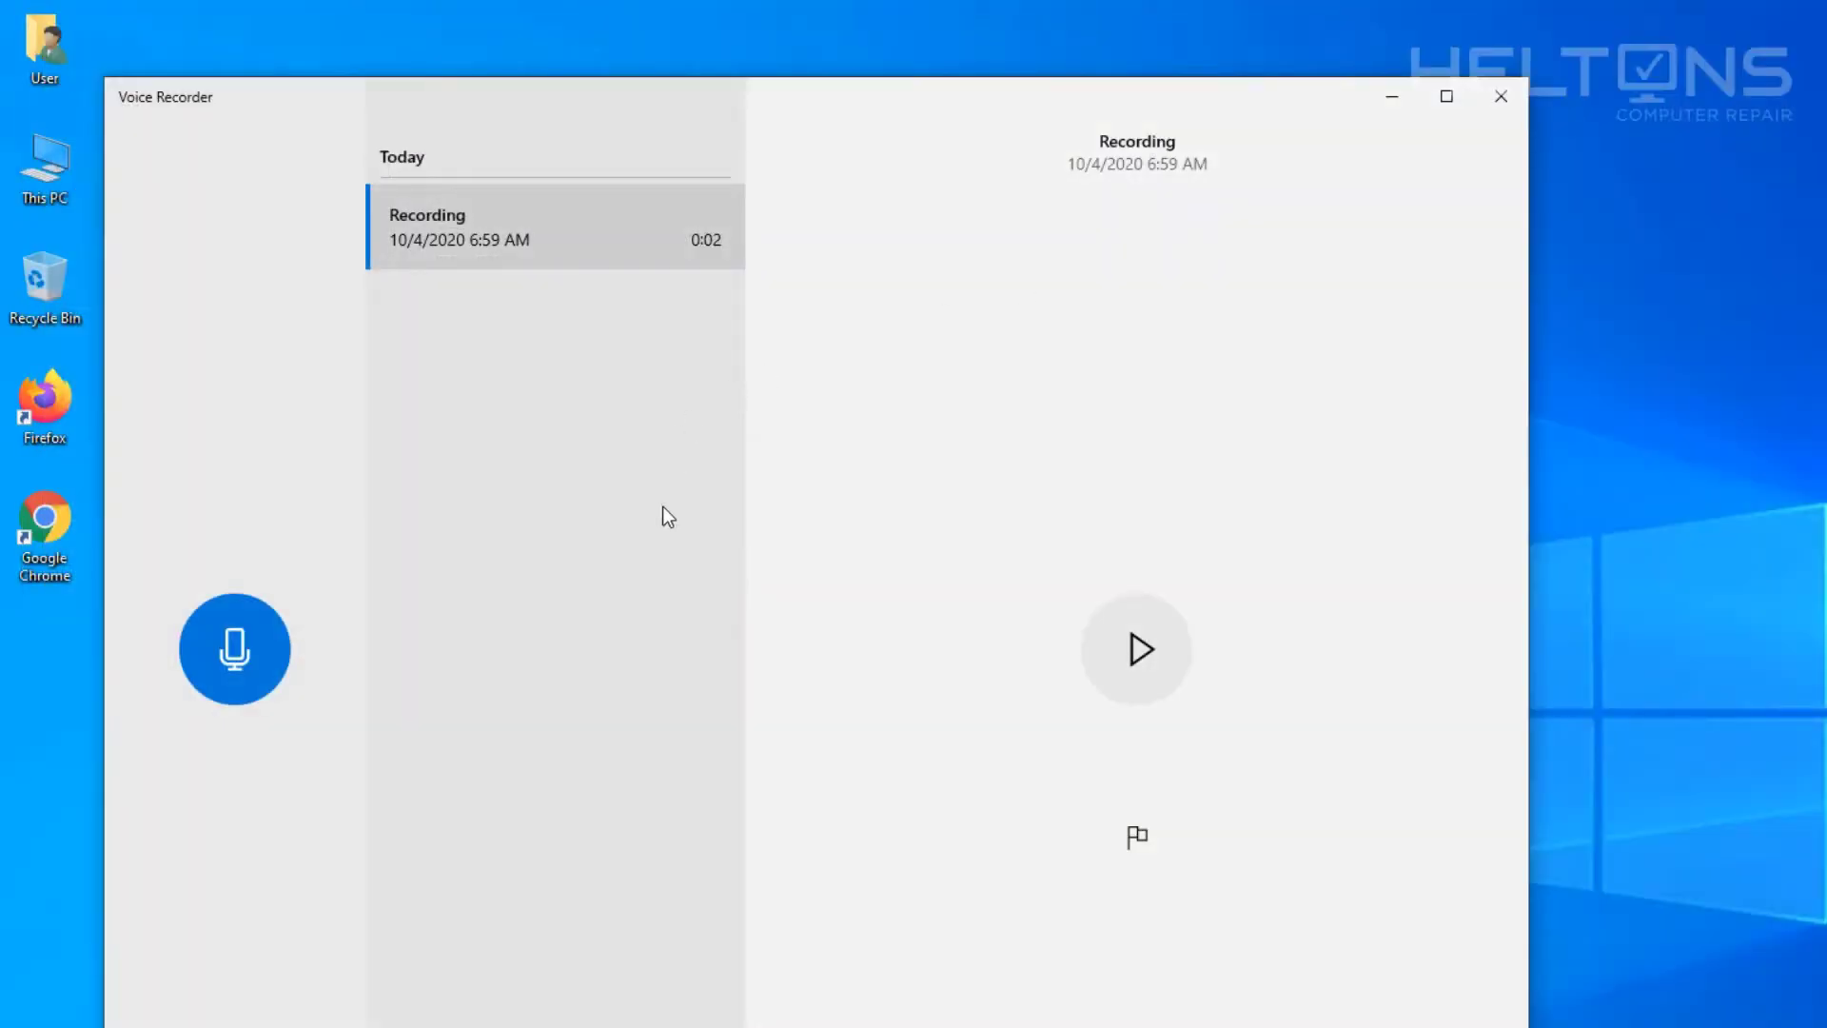
{"action": "left_click", "coordinate": [1499, 97]}
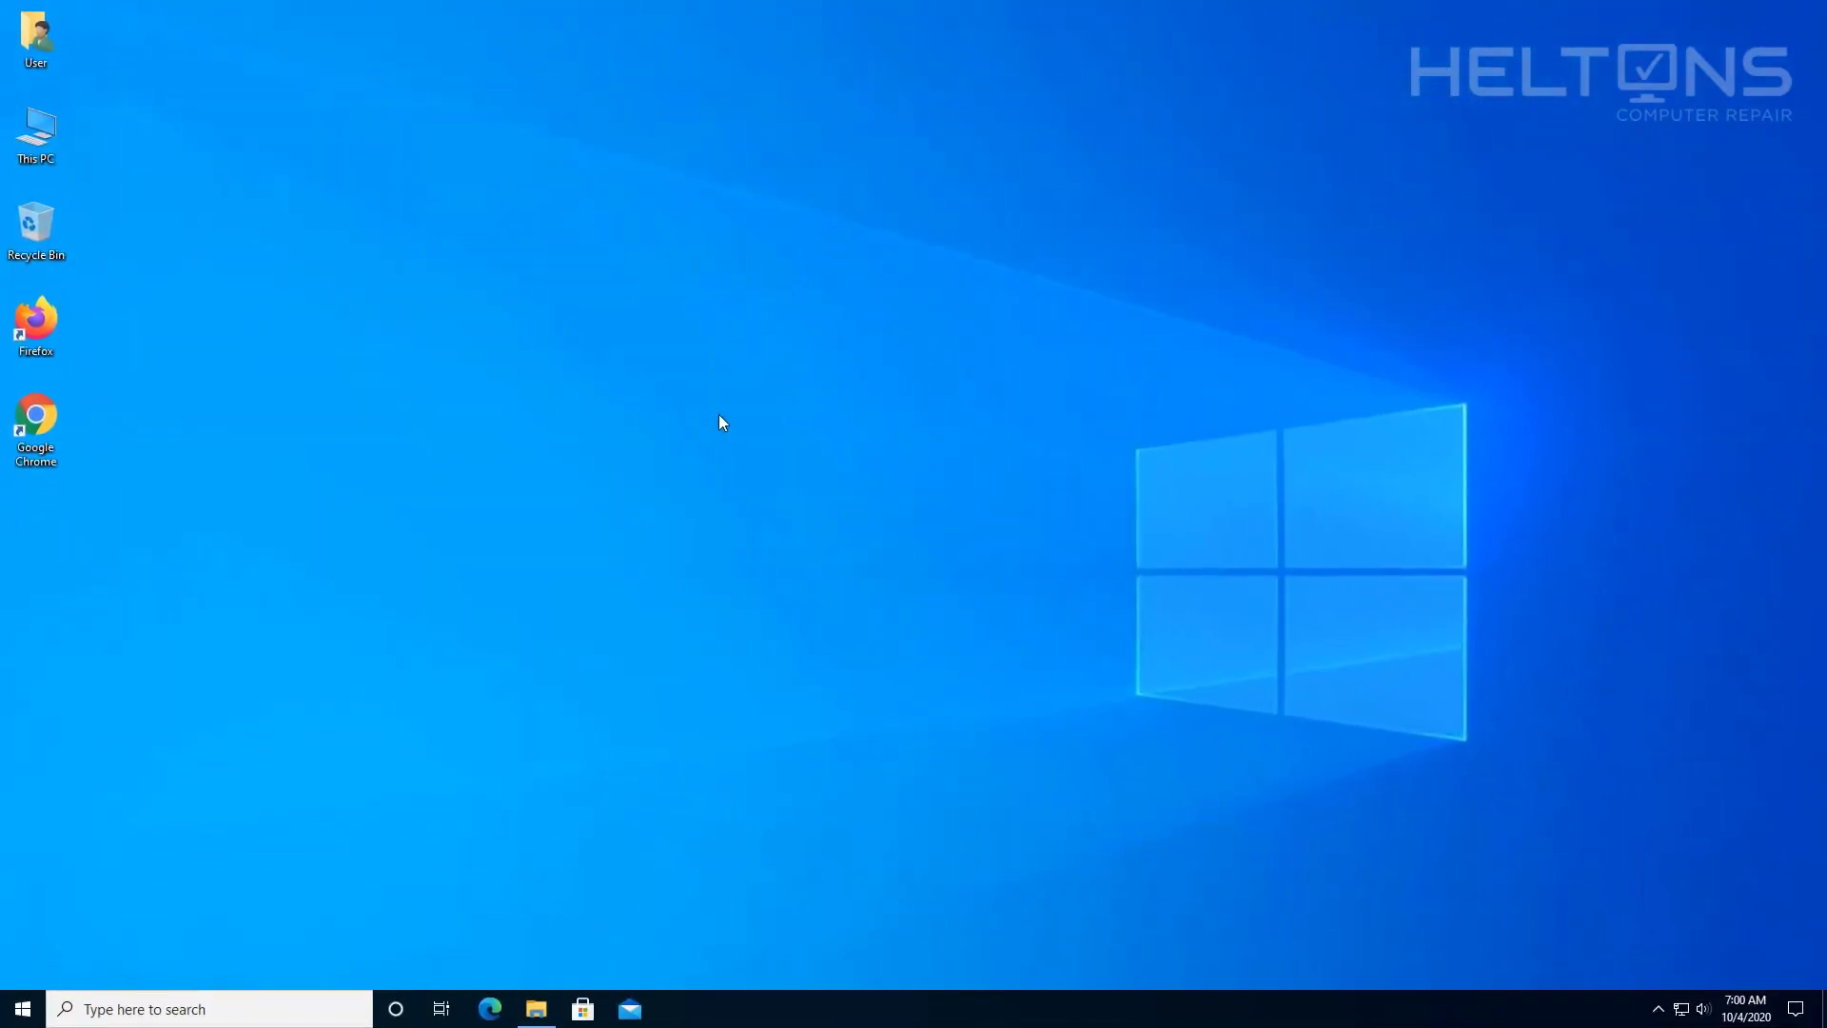
{"action": "left_click", "coordinate": [538, 1007]}
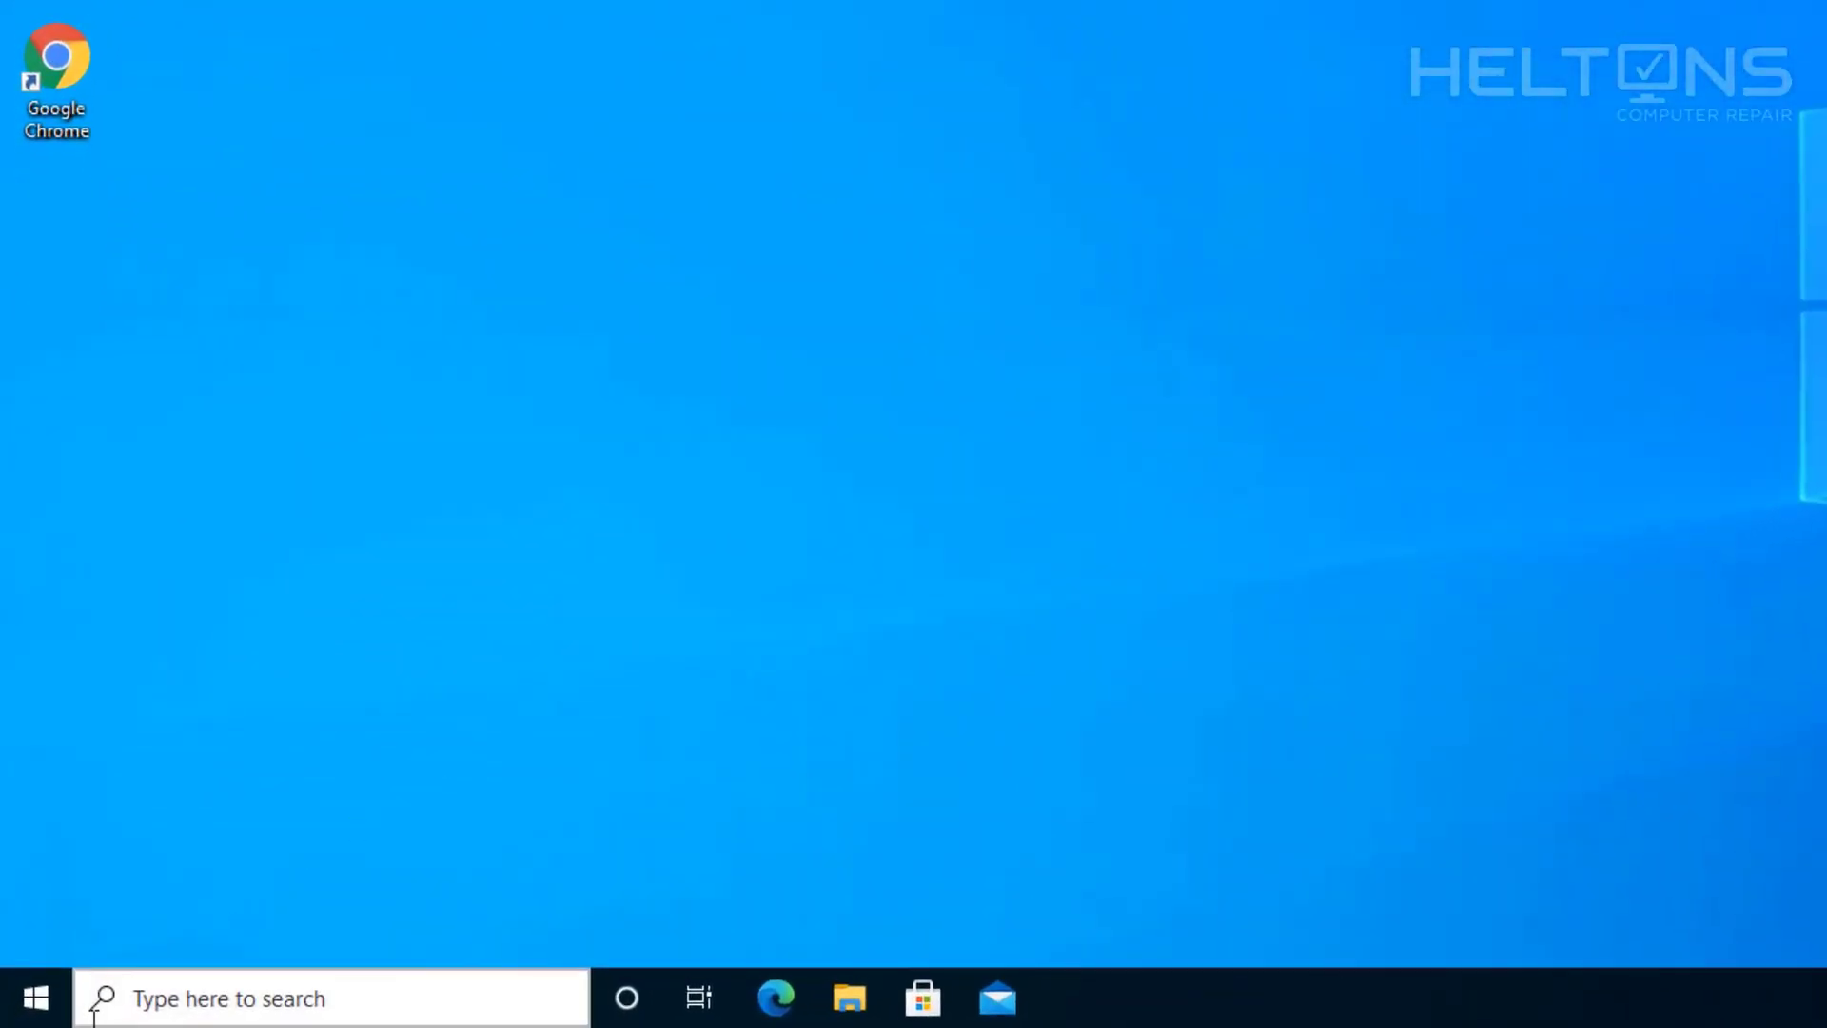
{"action": "left_click", "coordinate": [43, 1002]}
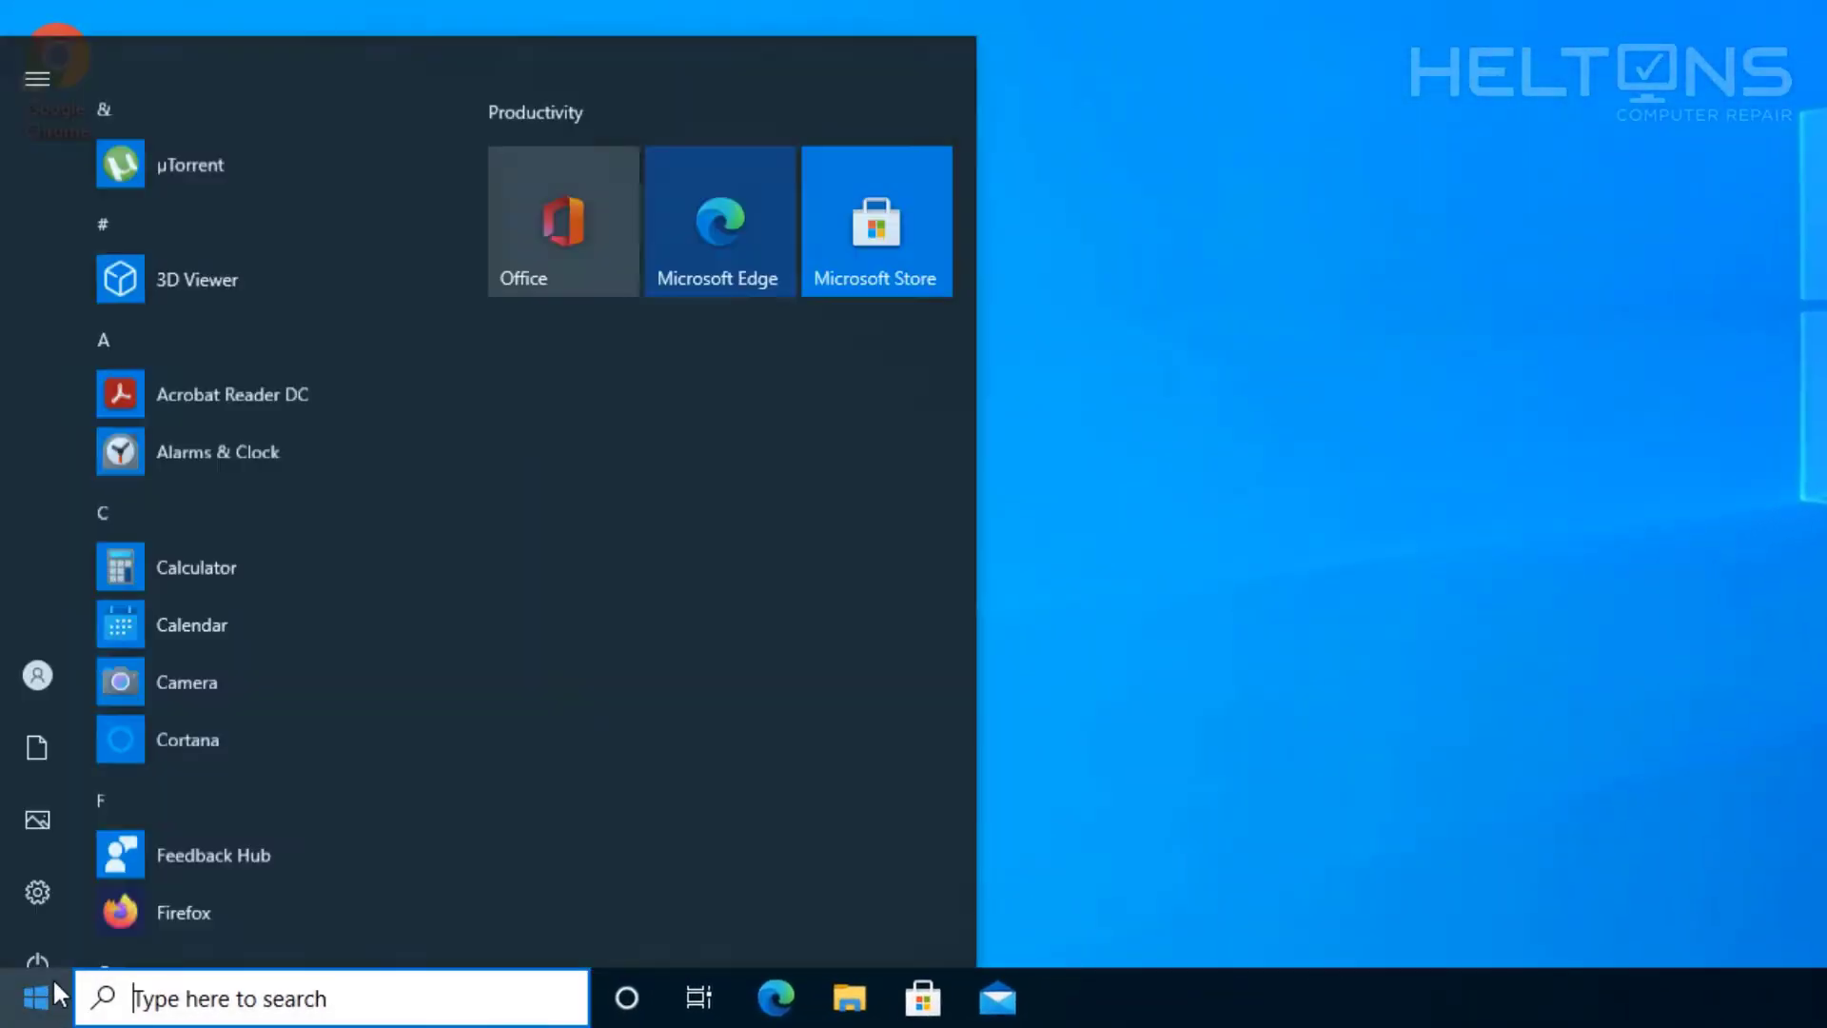
{"action": "scroll", "coordinate": [213, 436], "scroll_direction": "down", "scroll_amount": 15}
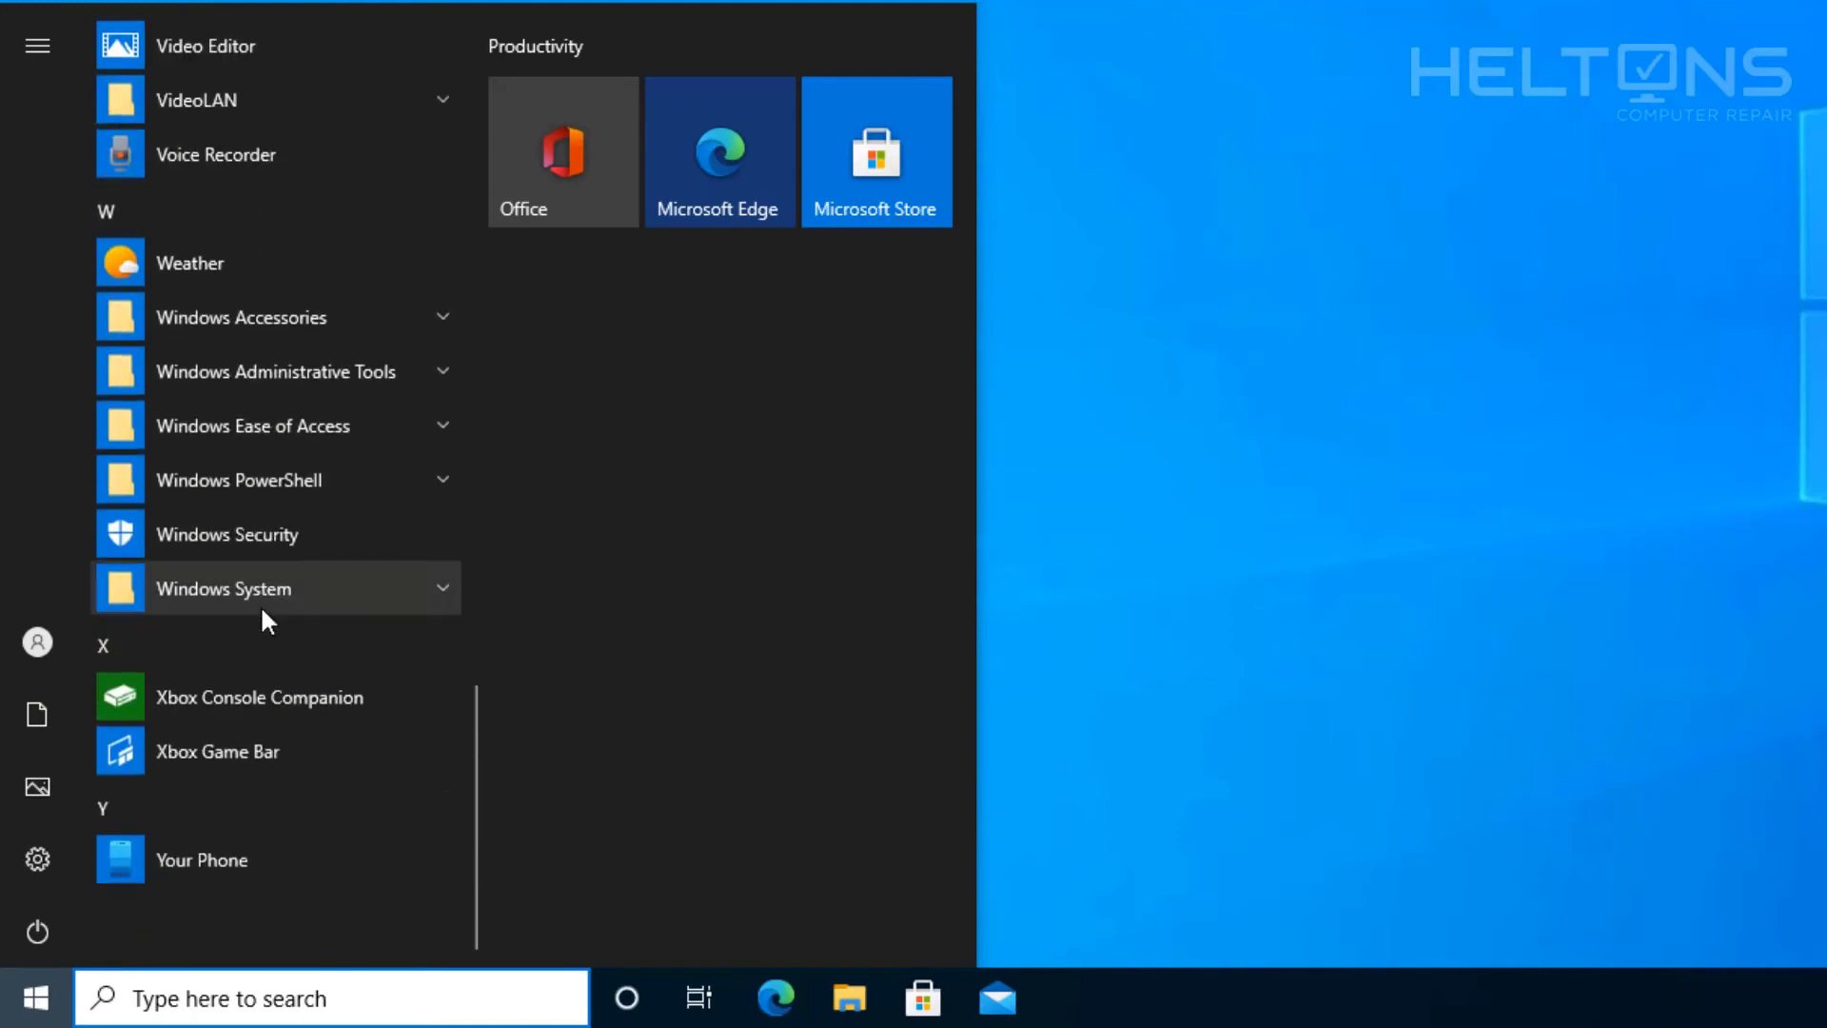
{"action": "right_click", "coordinate": [252, 167]}
{"action": "left_click", "coordinate": [350, 295]}
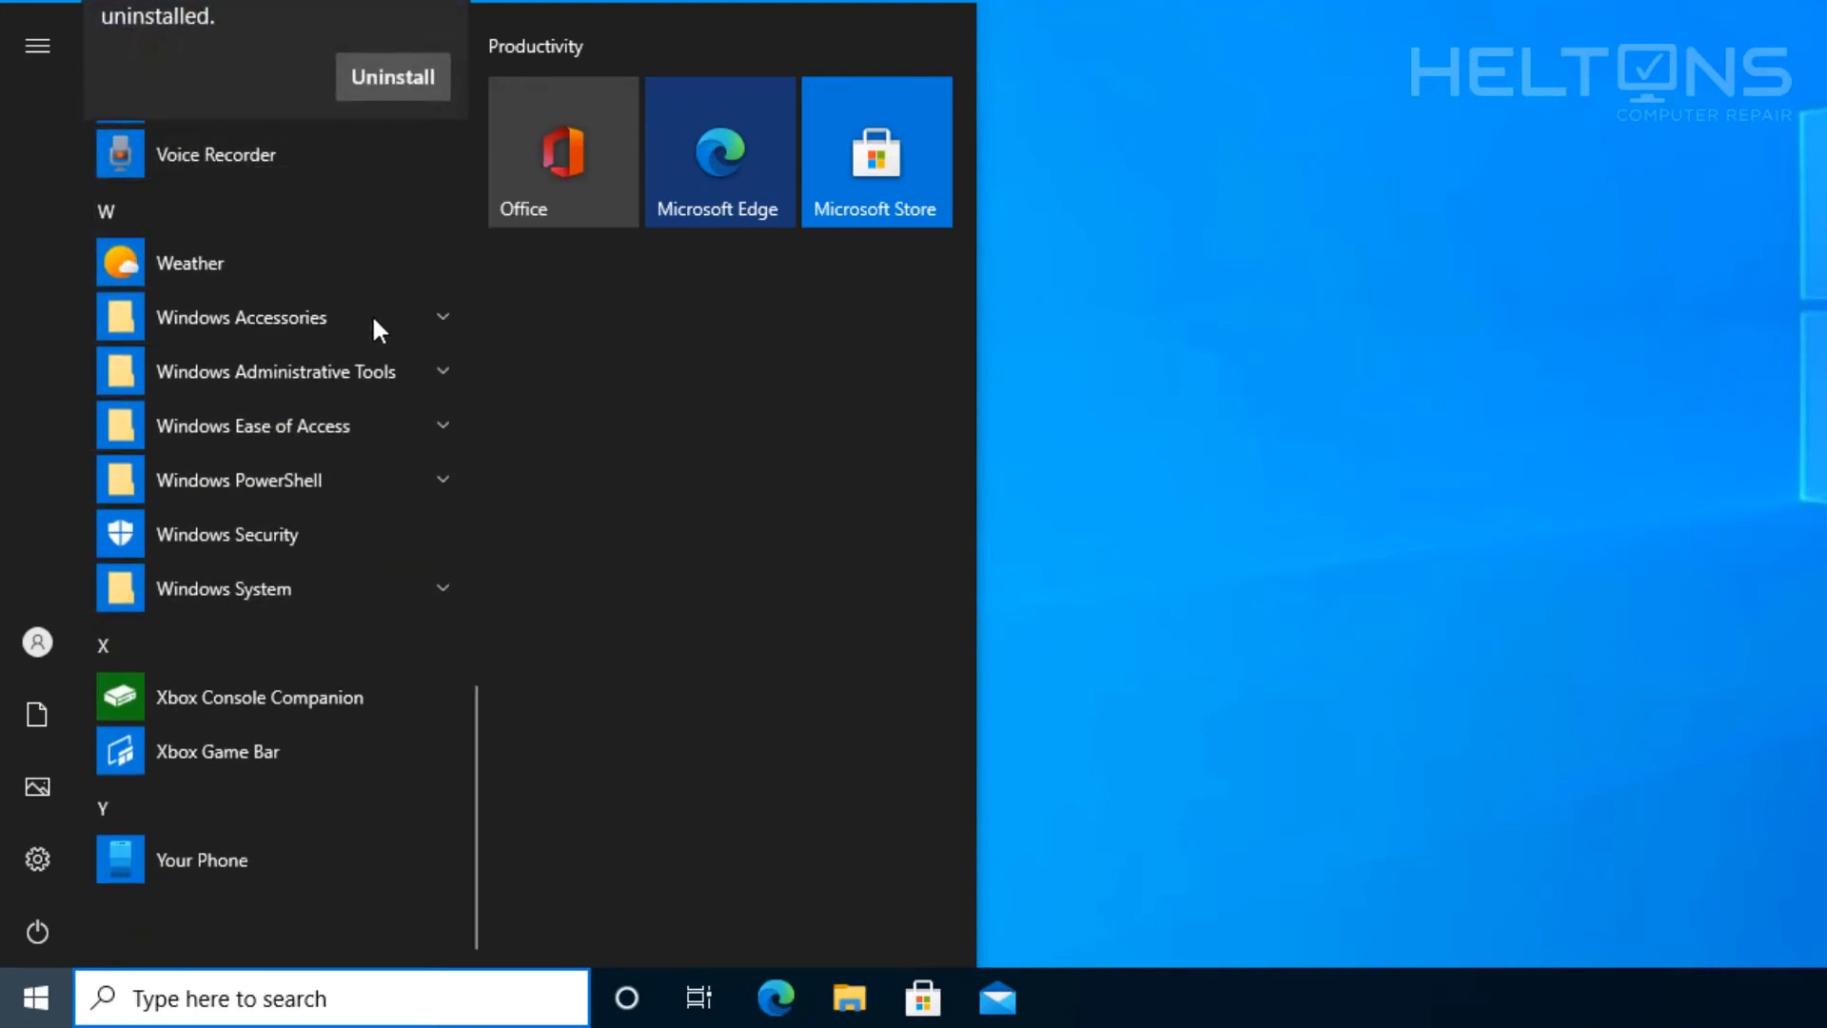
{"action": "left_click", "coordinate": [390, 78]}
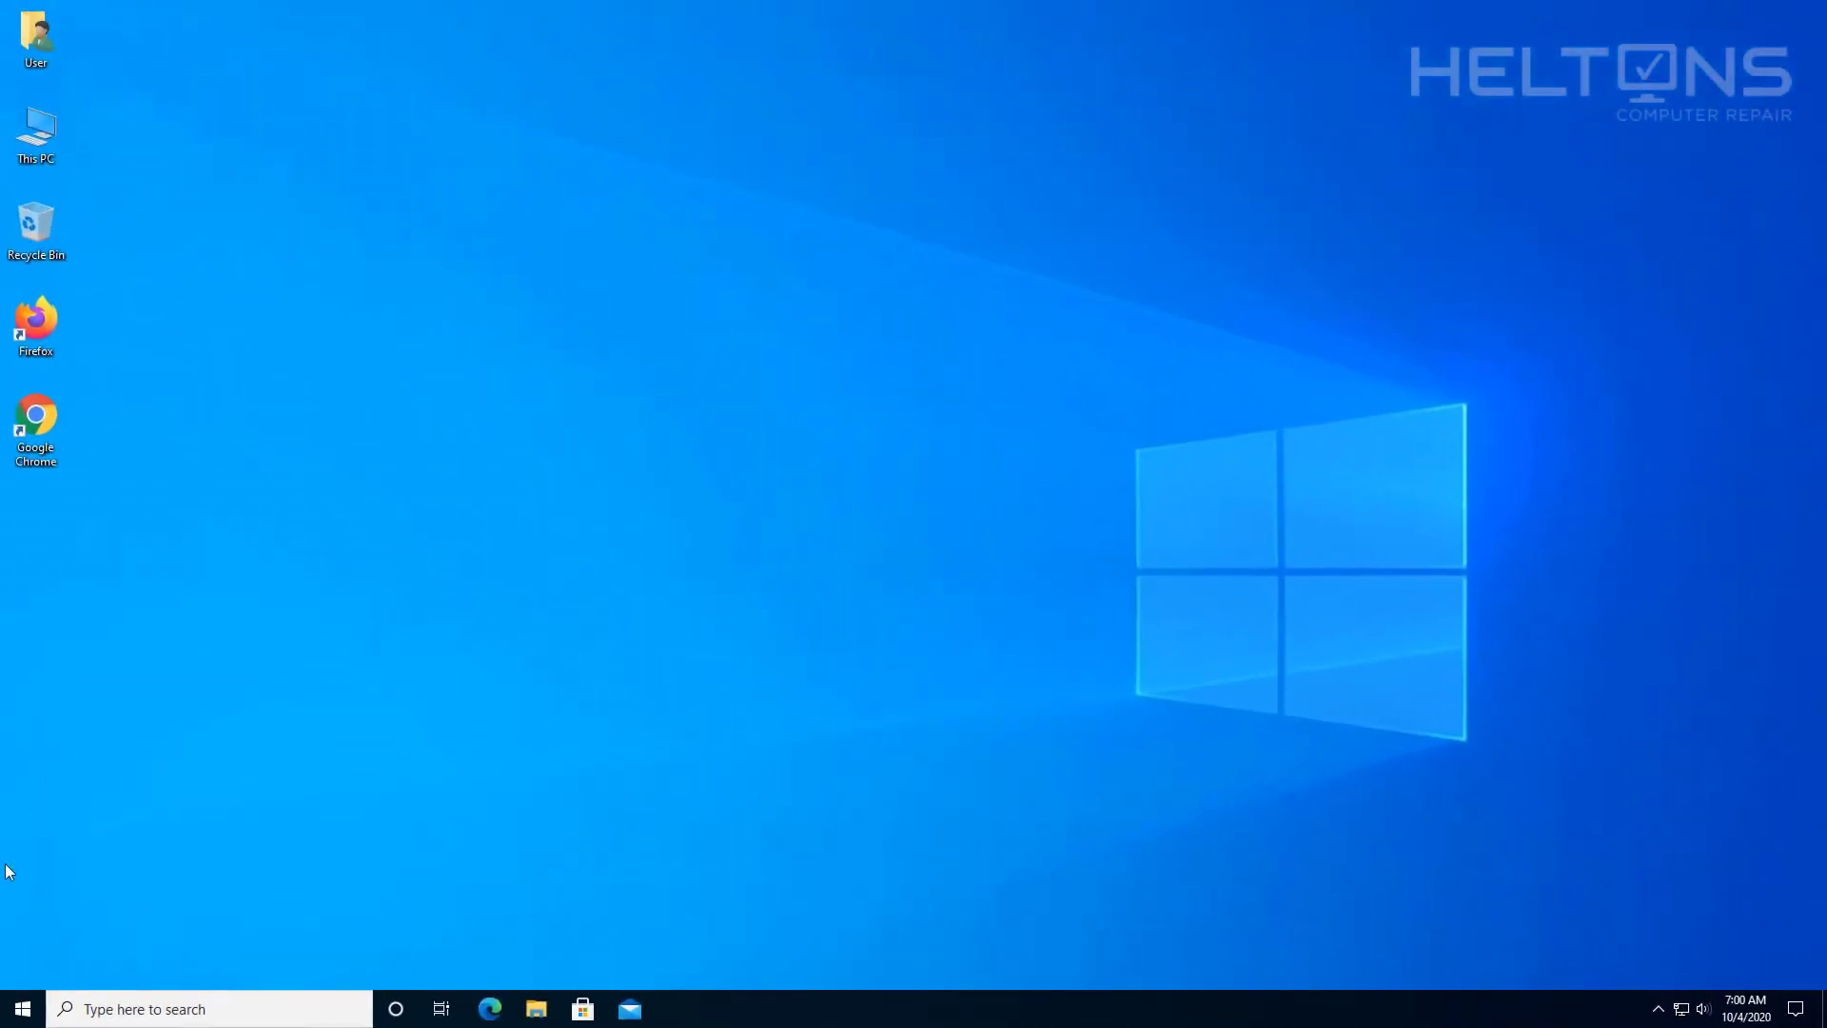
{"action": "left_click", "coordinate": [23, 1009]}
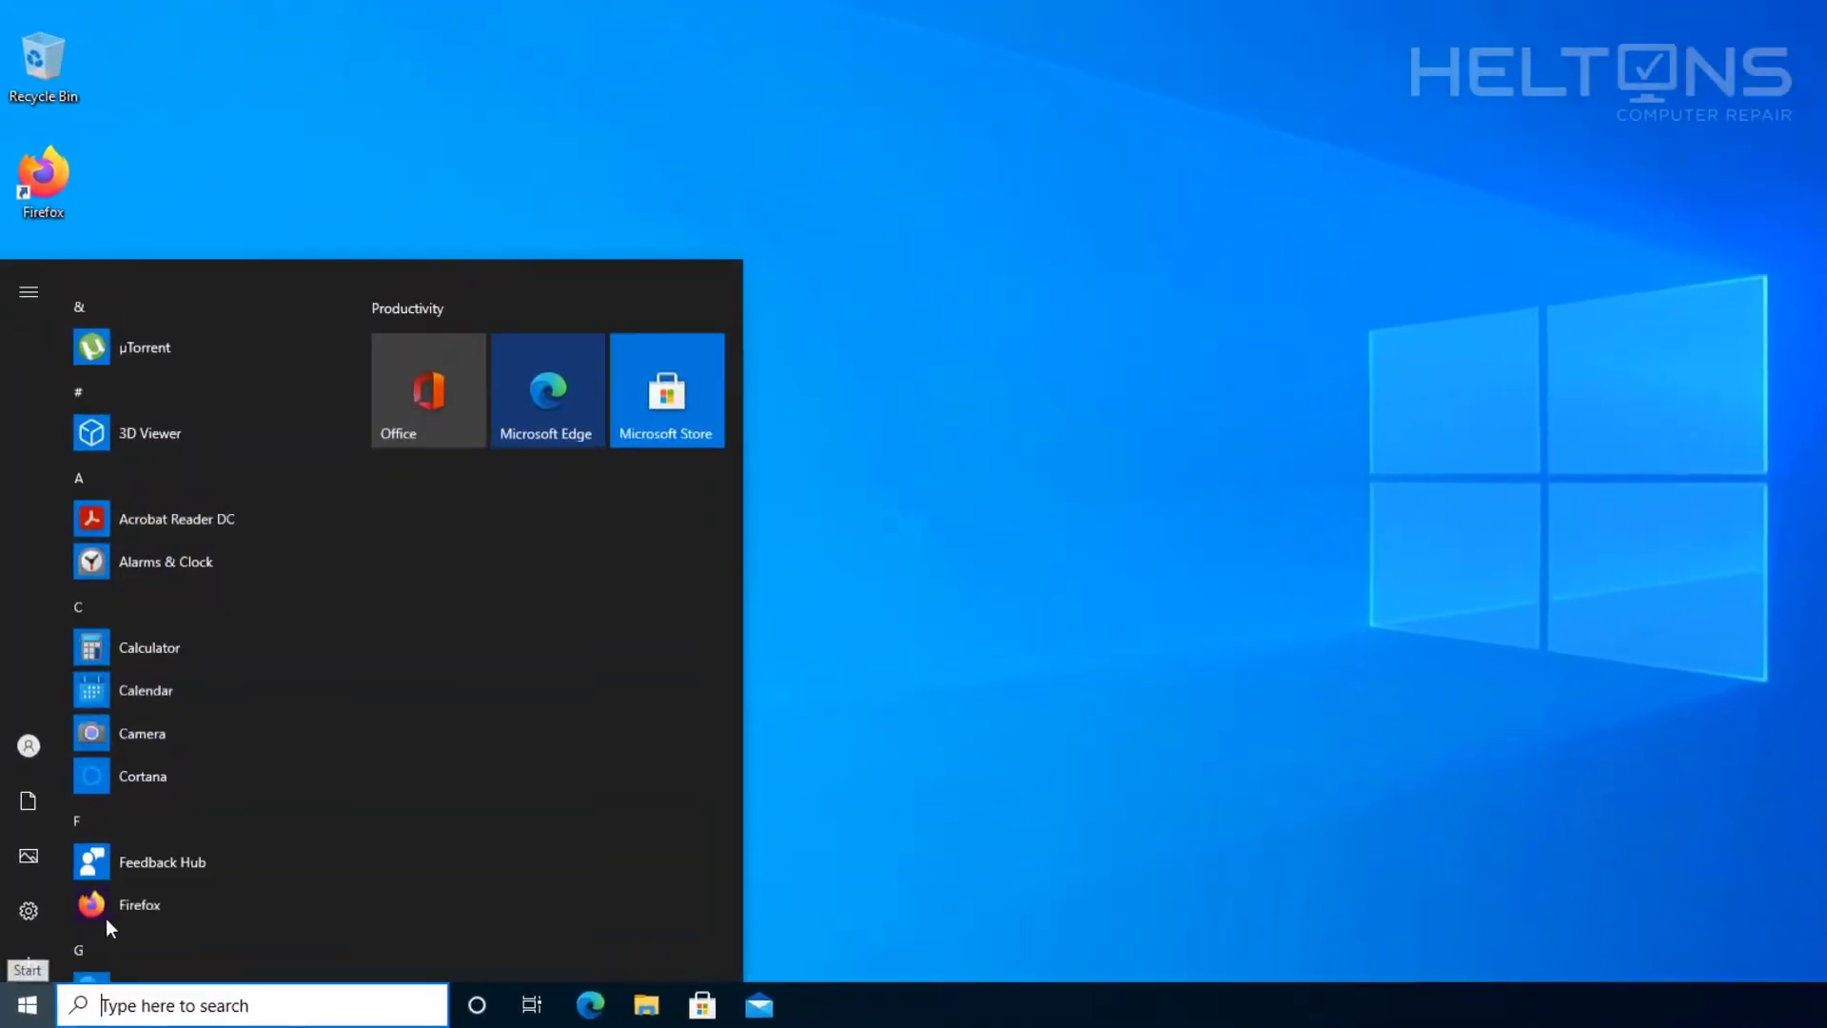
{"action": "scroll", "coordinate": [154, 807], "scroll_direction": "down", "scroll_amount": 10}
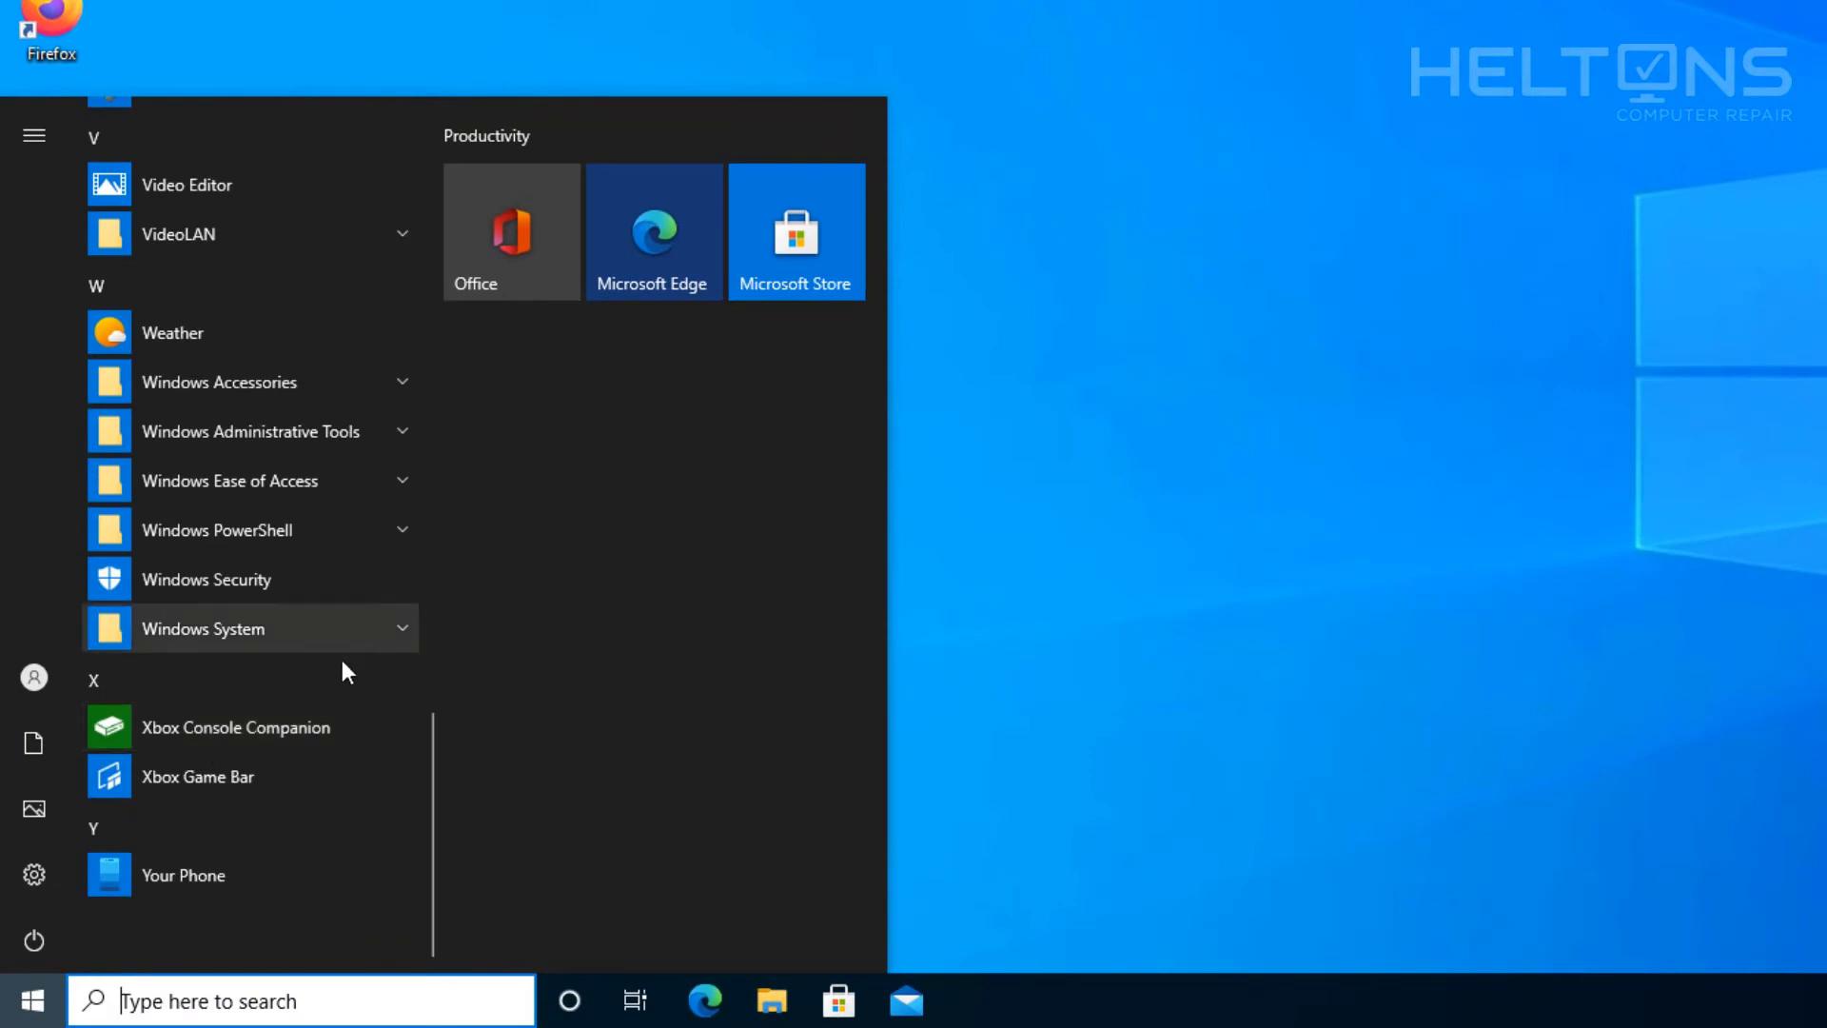
{"action": "scroll", "coordinate": [335, 662], "scroll_direction": "up", "scroll_amount": 3}
- Open Microsoft Store maximized and search for 'voice recorder'
{"action": "left_click", "coordinate": [1187, 803]}
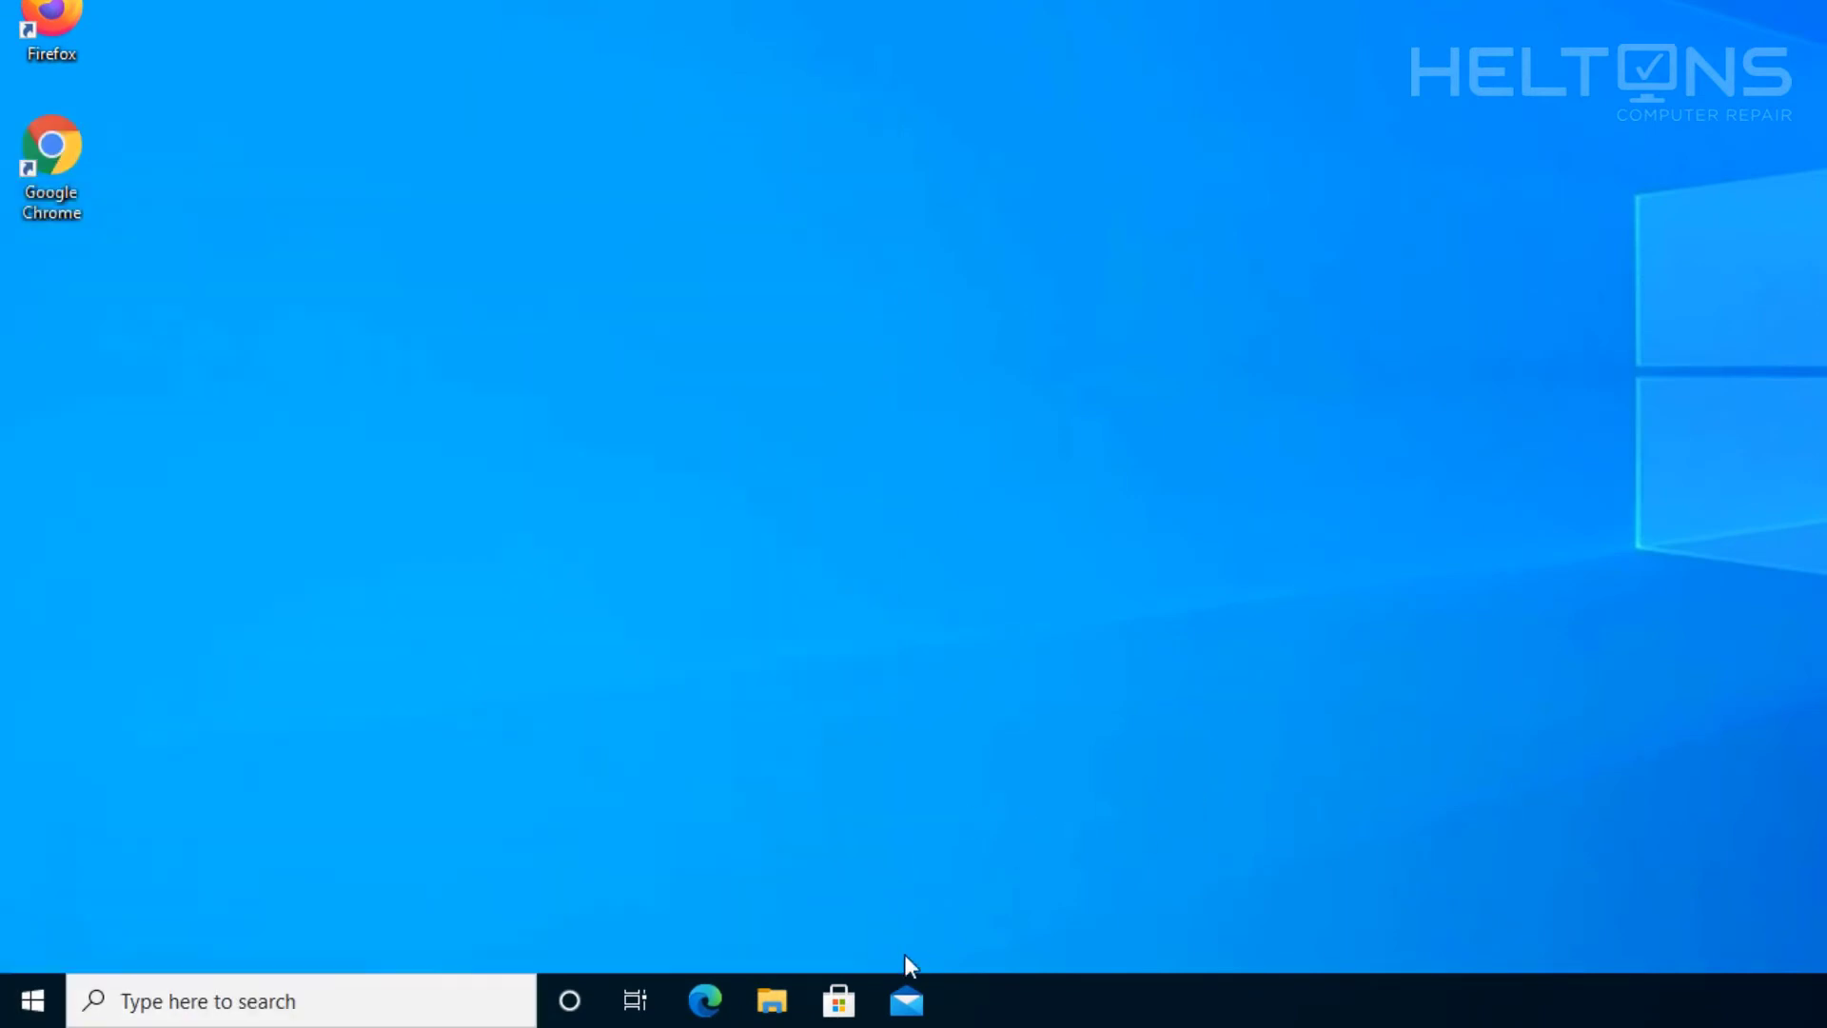
{"action": "left_click", "coordinate": [841, 1003]}
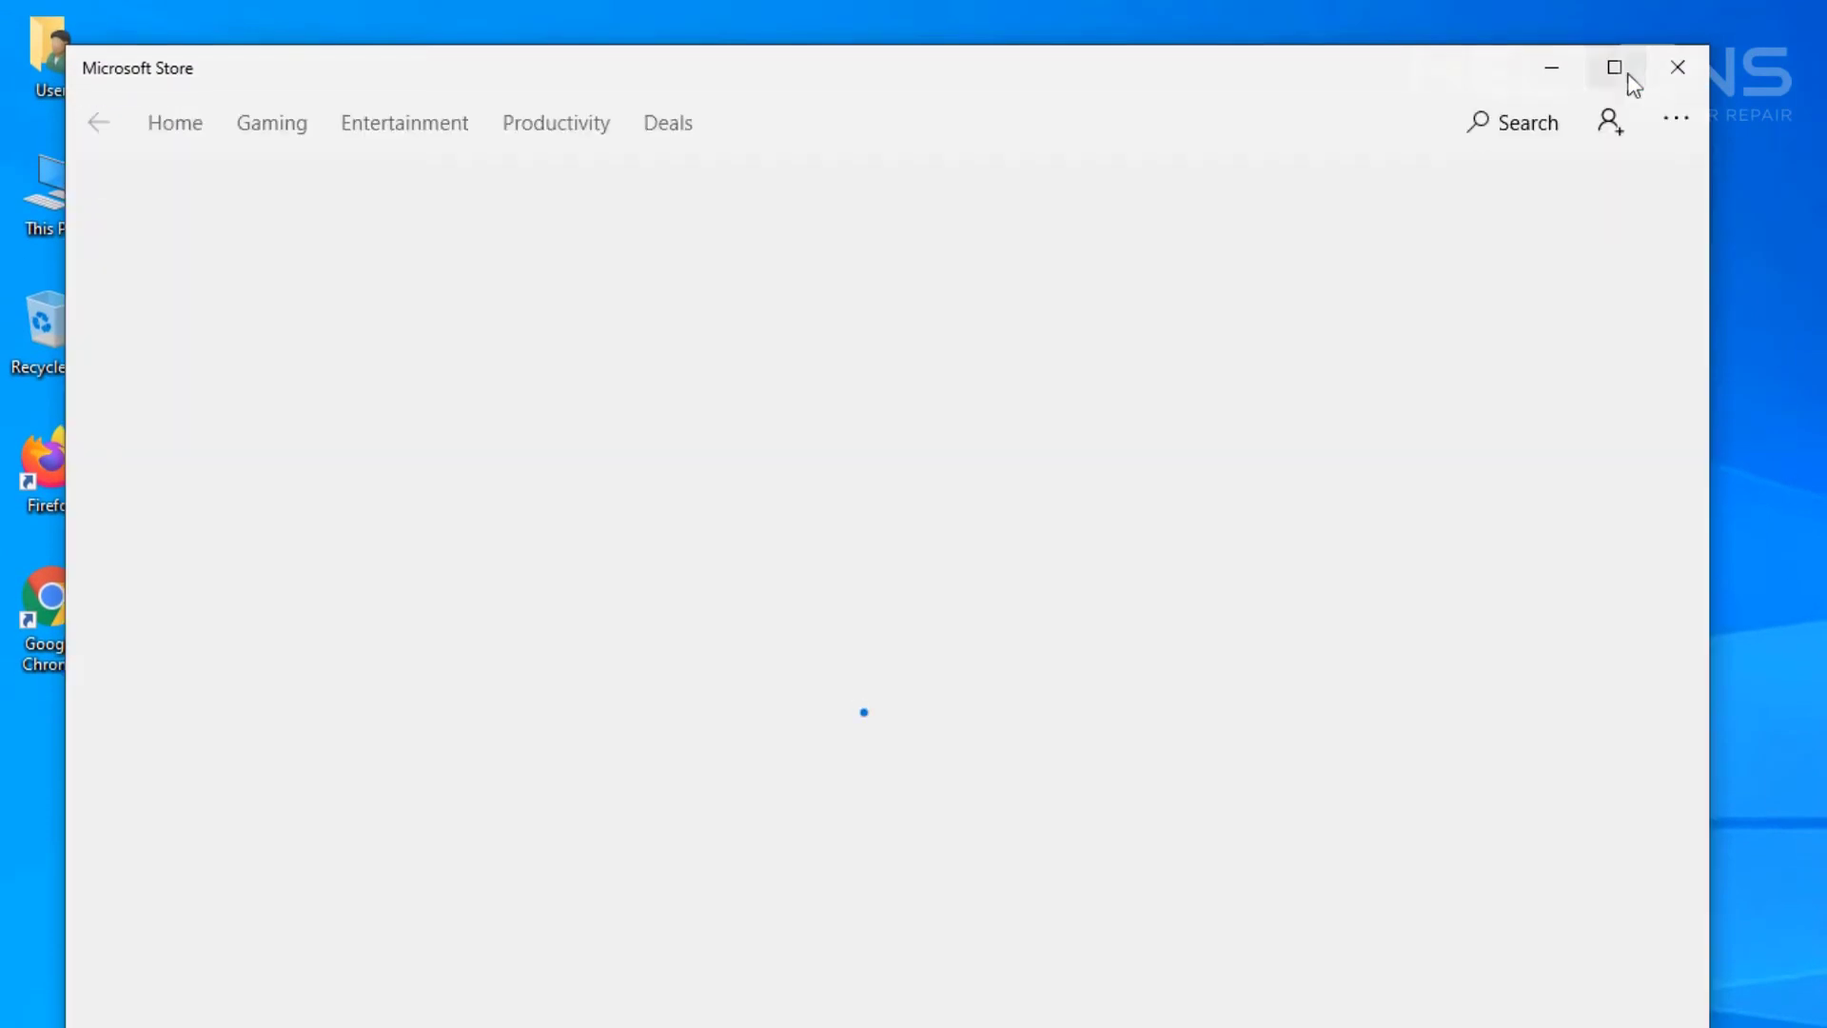
{"action": "left_click", "coordinate": [1627, 73]}
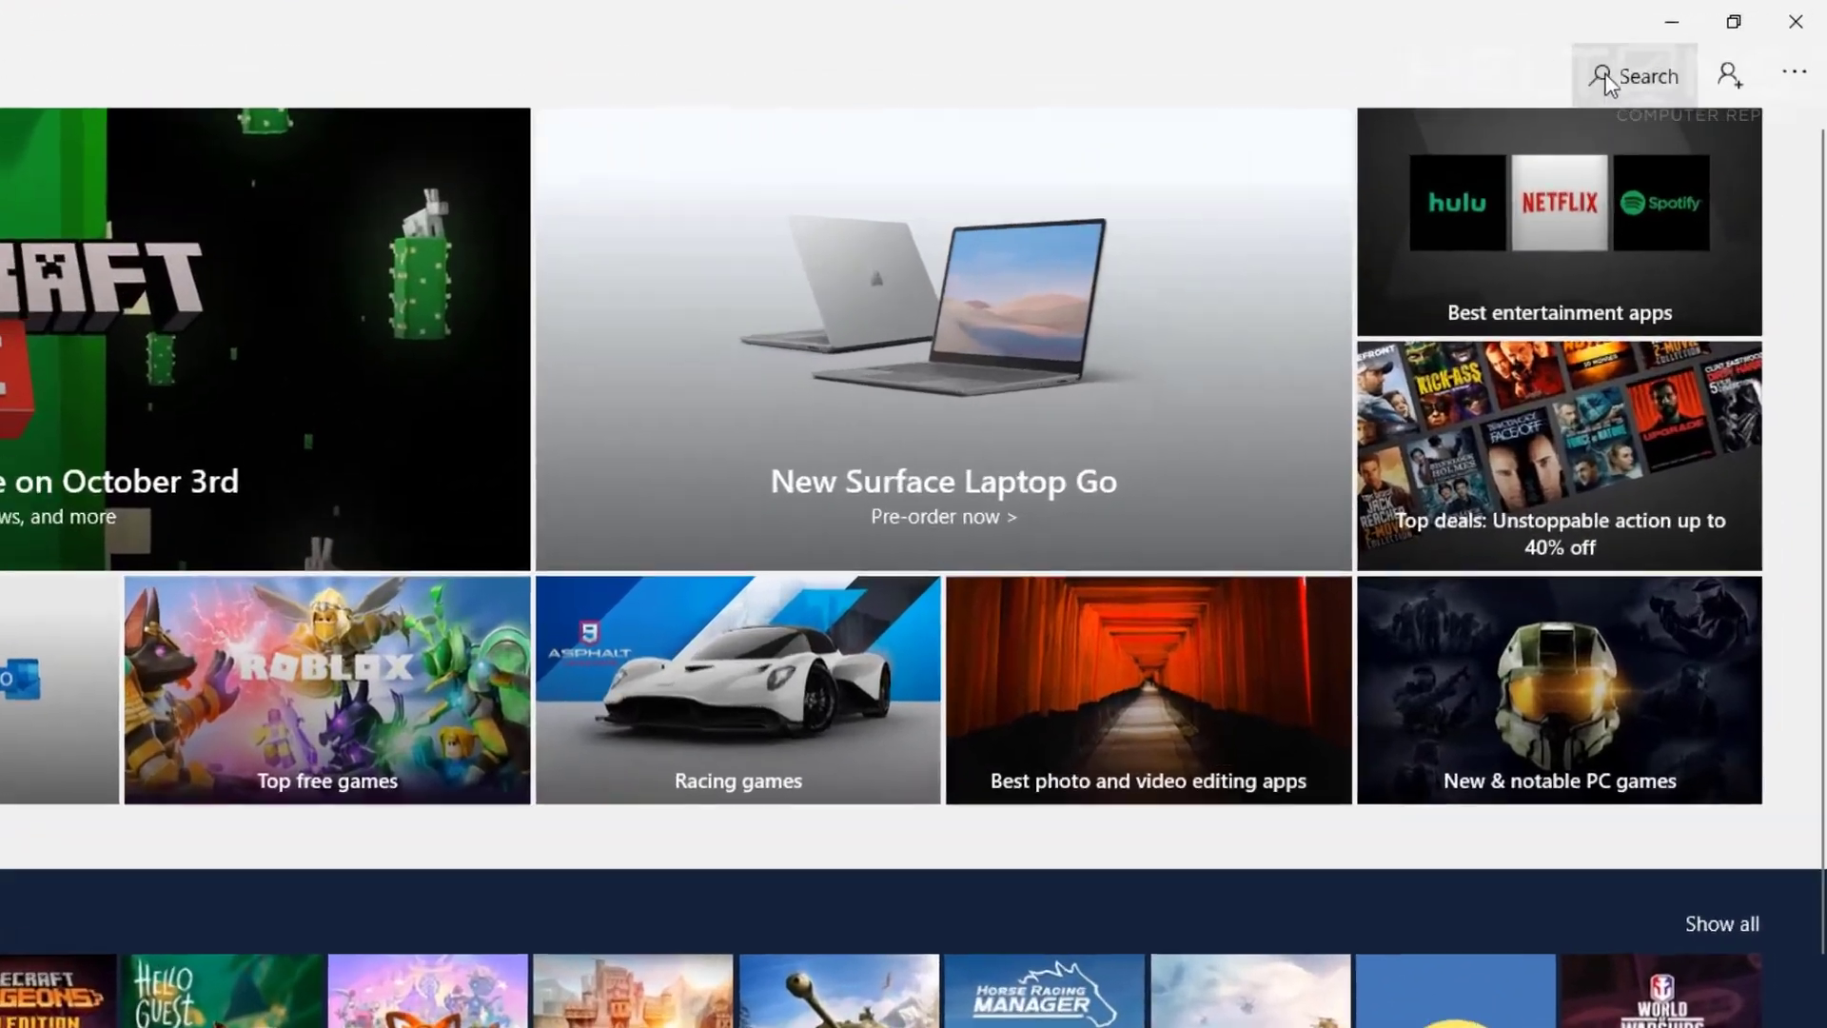
{"action": "left_click", "coordinate": [1607, 81]}
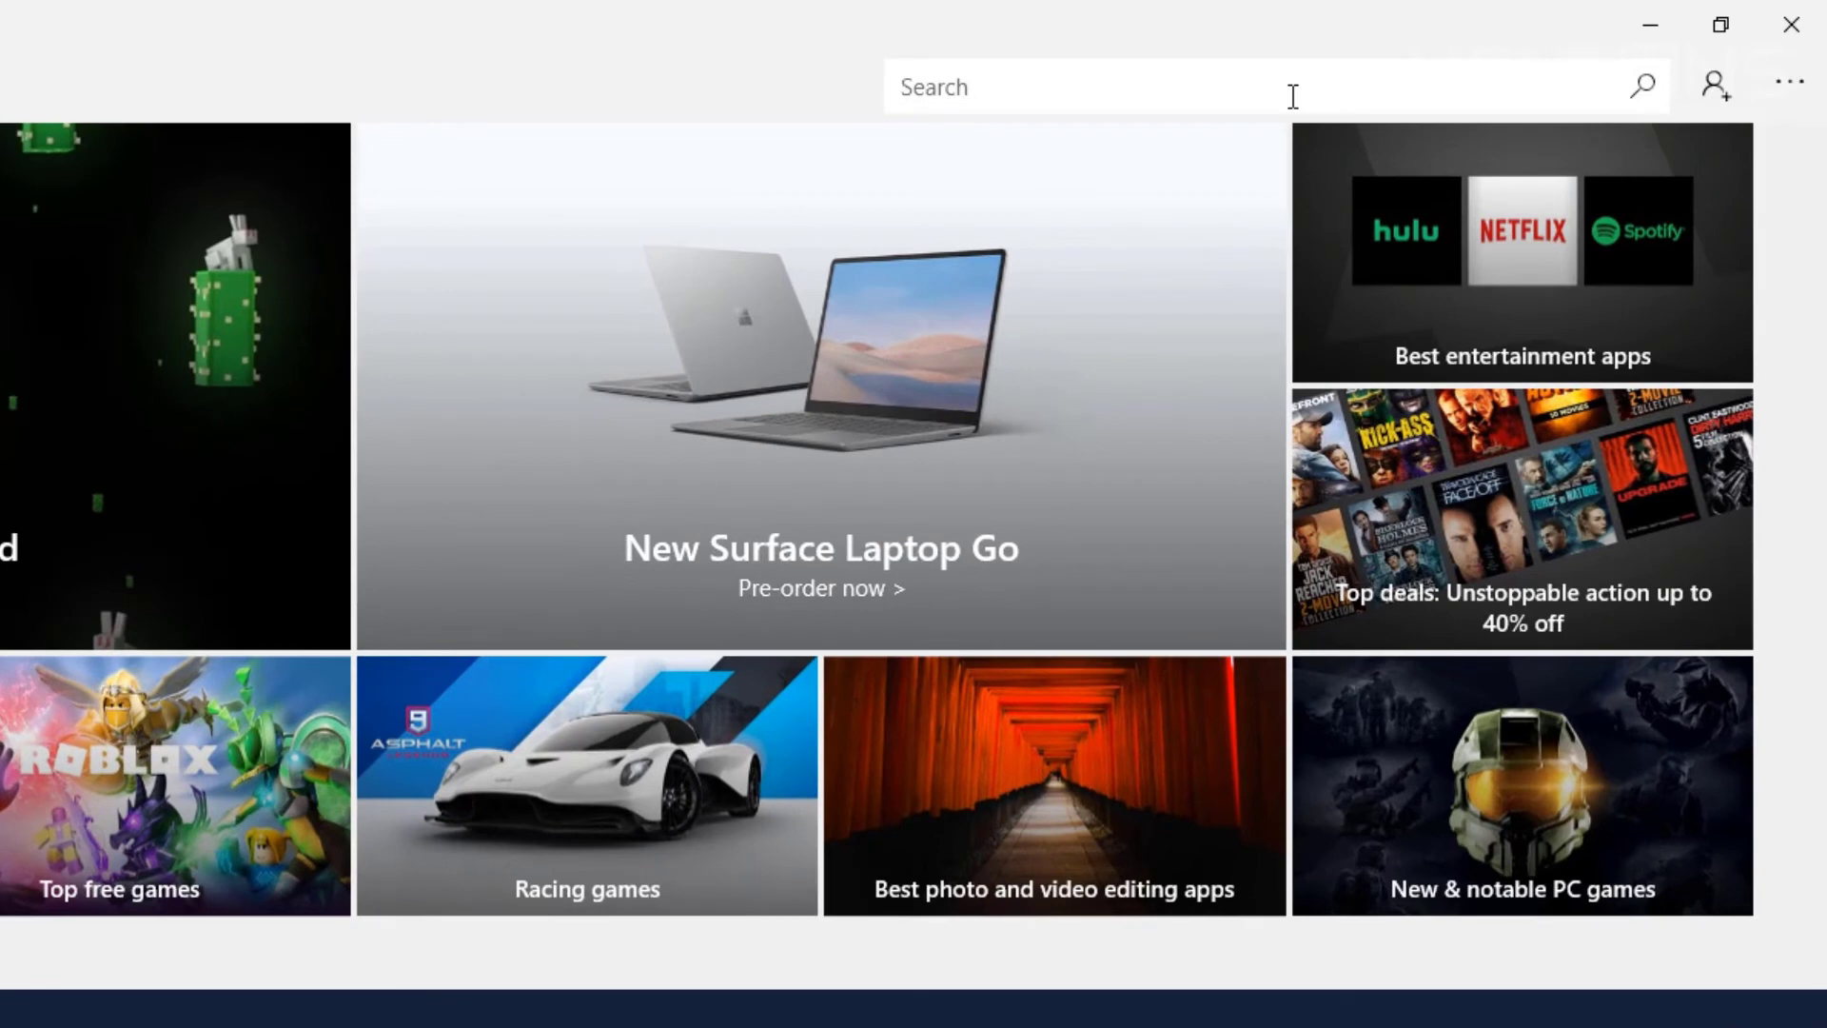
{"action": "type", "text": "voice recorder"}
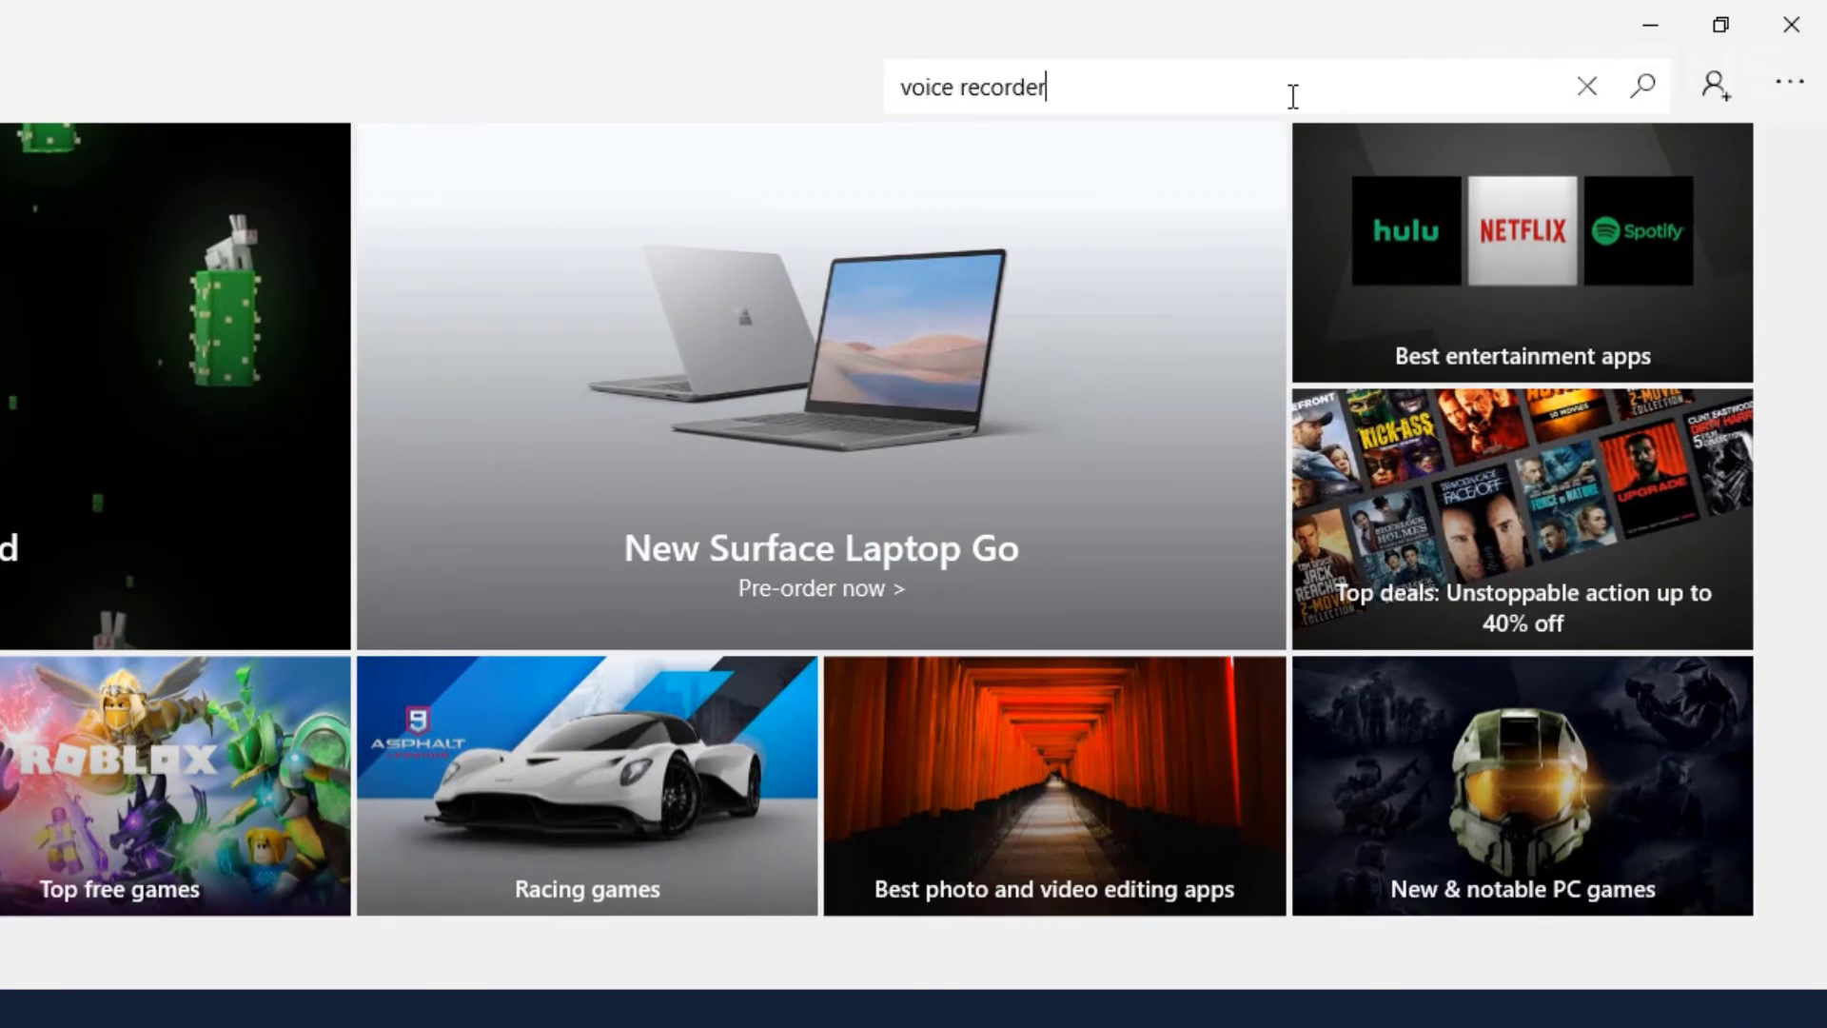
{"action": "key", "text": "Return"}
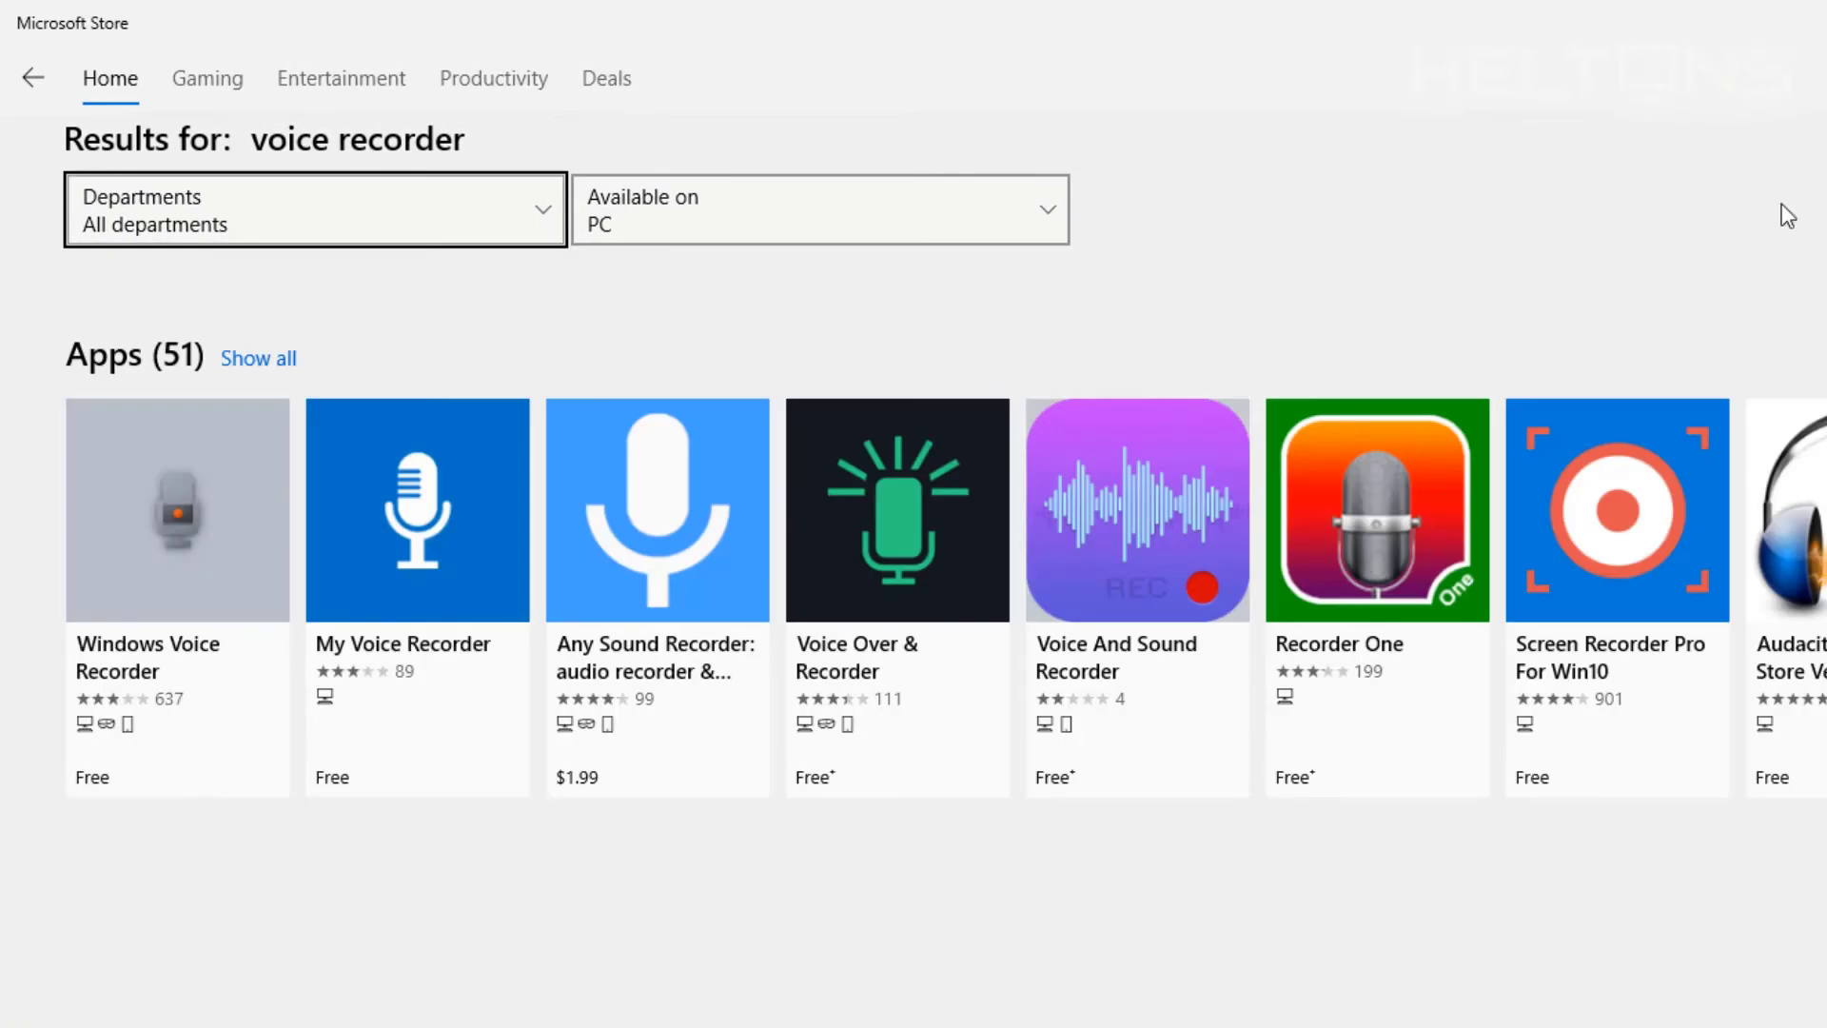
- Install the free Windows Voice Recorder app and launch it
{"action": "left_click", "coordinate": [174, 666]}
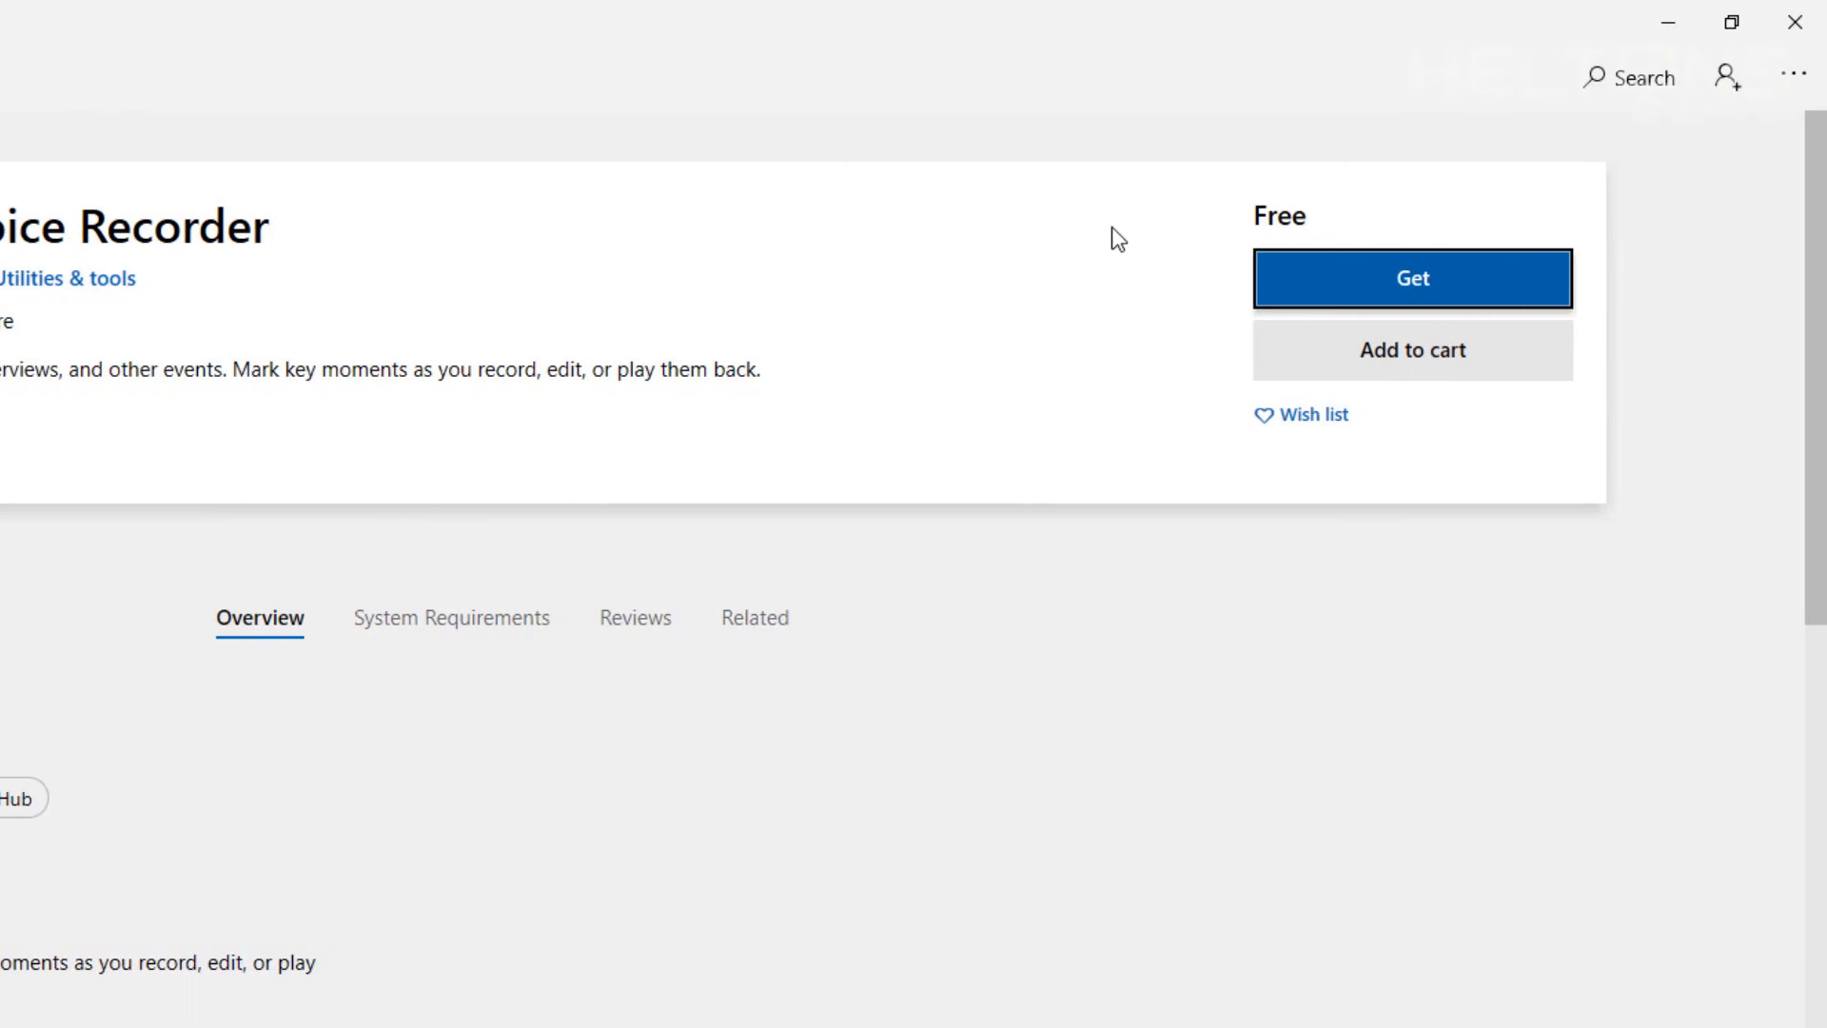
{"action": "left_click", "coordinate": [1356, 300]}
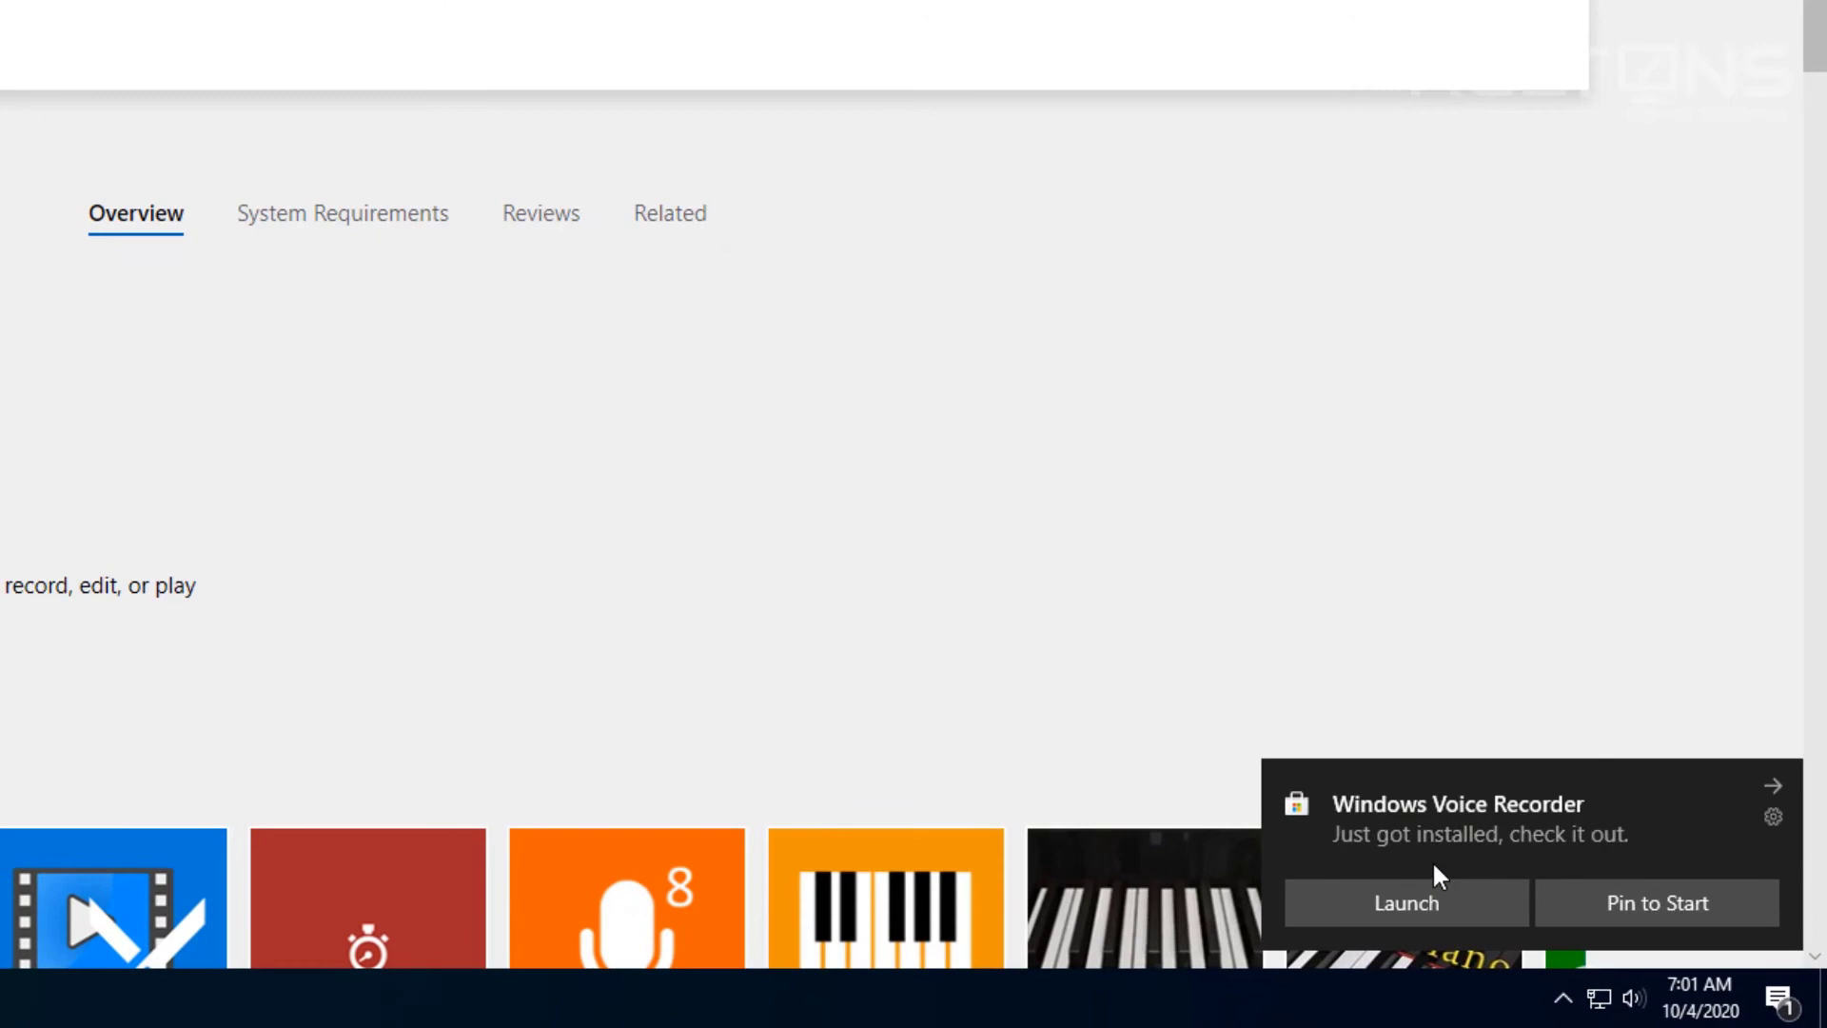
{"action": "left_click", "coordinate": [1389, 918]}
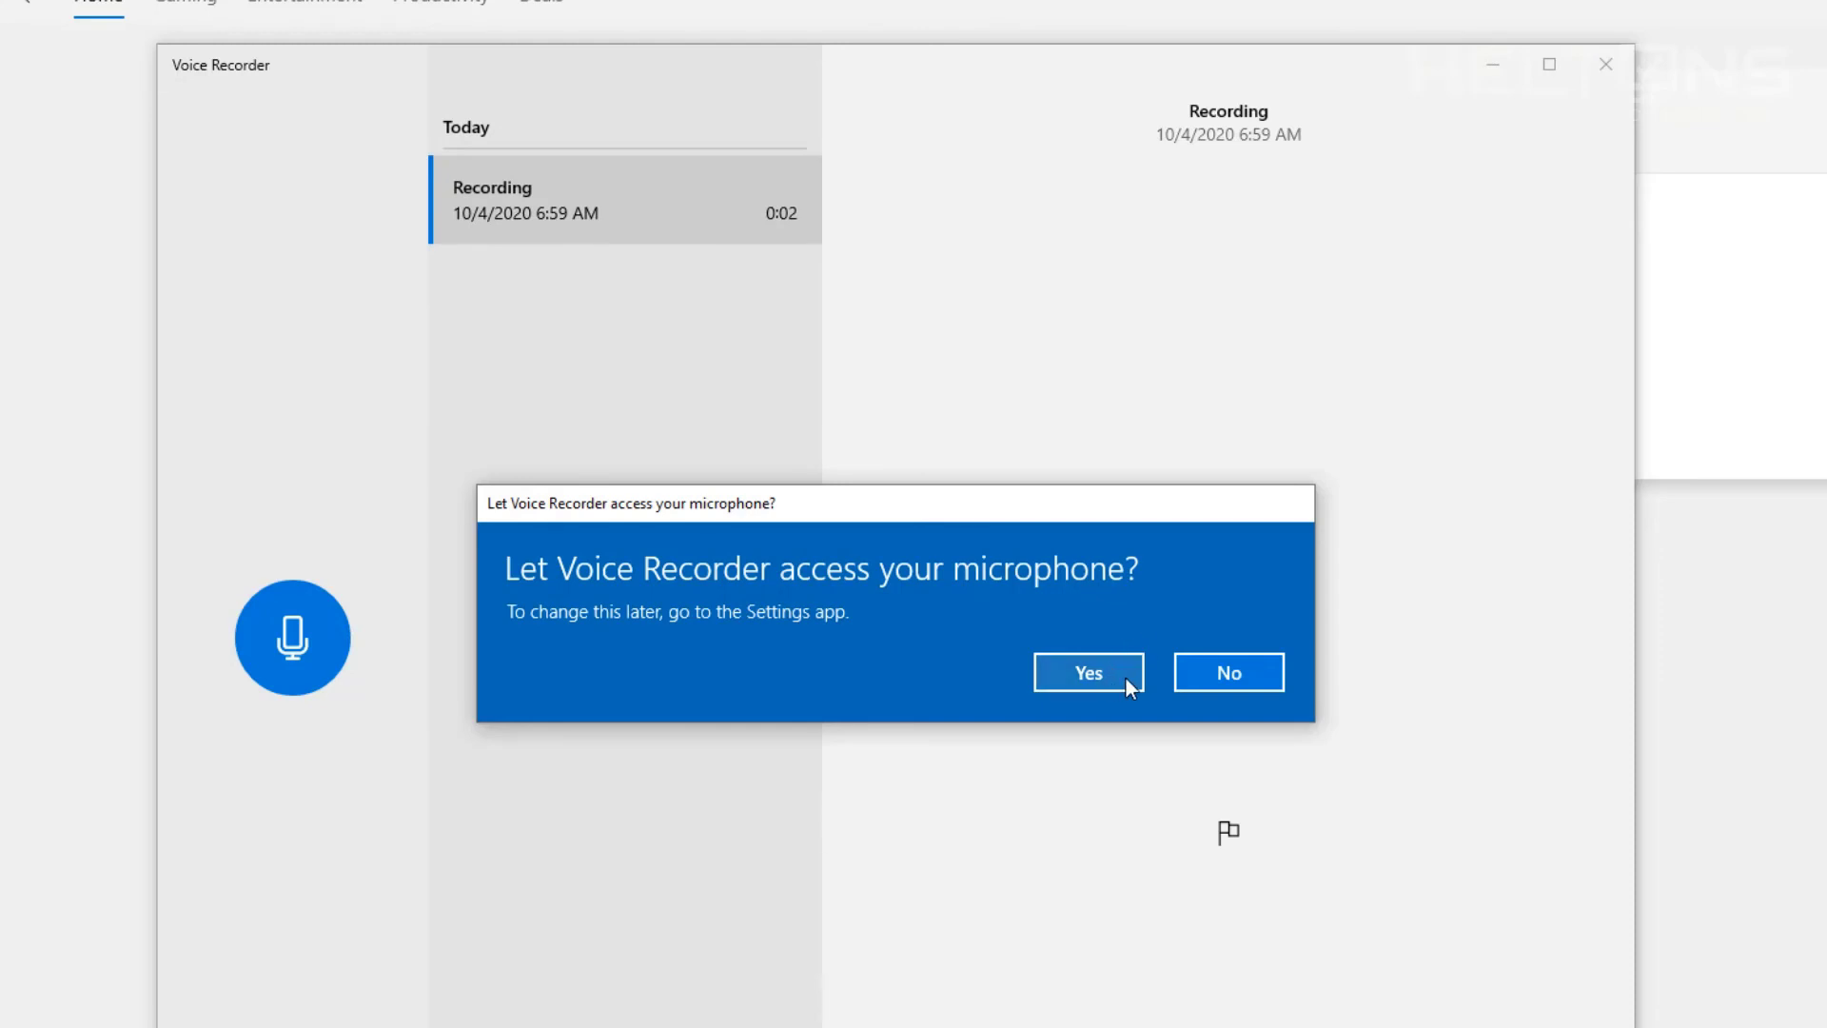
- Allow Voice Recorder microphone access and play the saved 0:02 recording
{"action": "left_click", "coordinate": [1130, 687]}
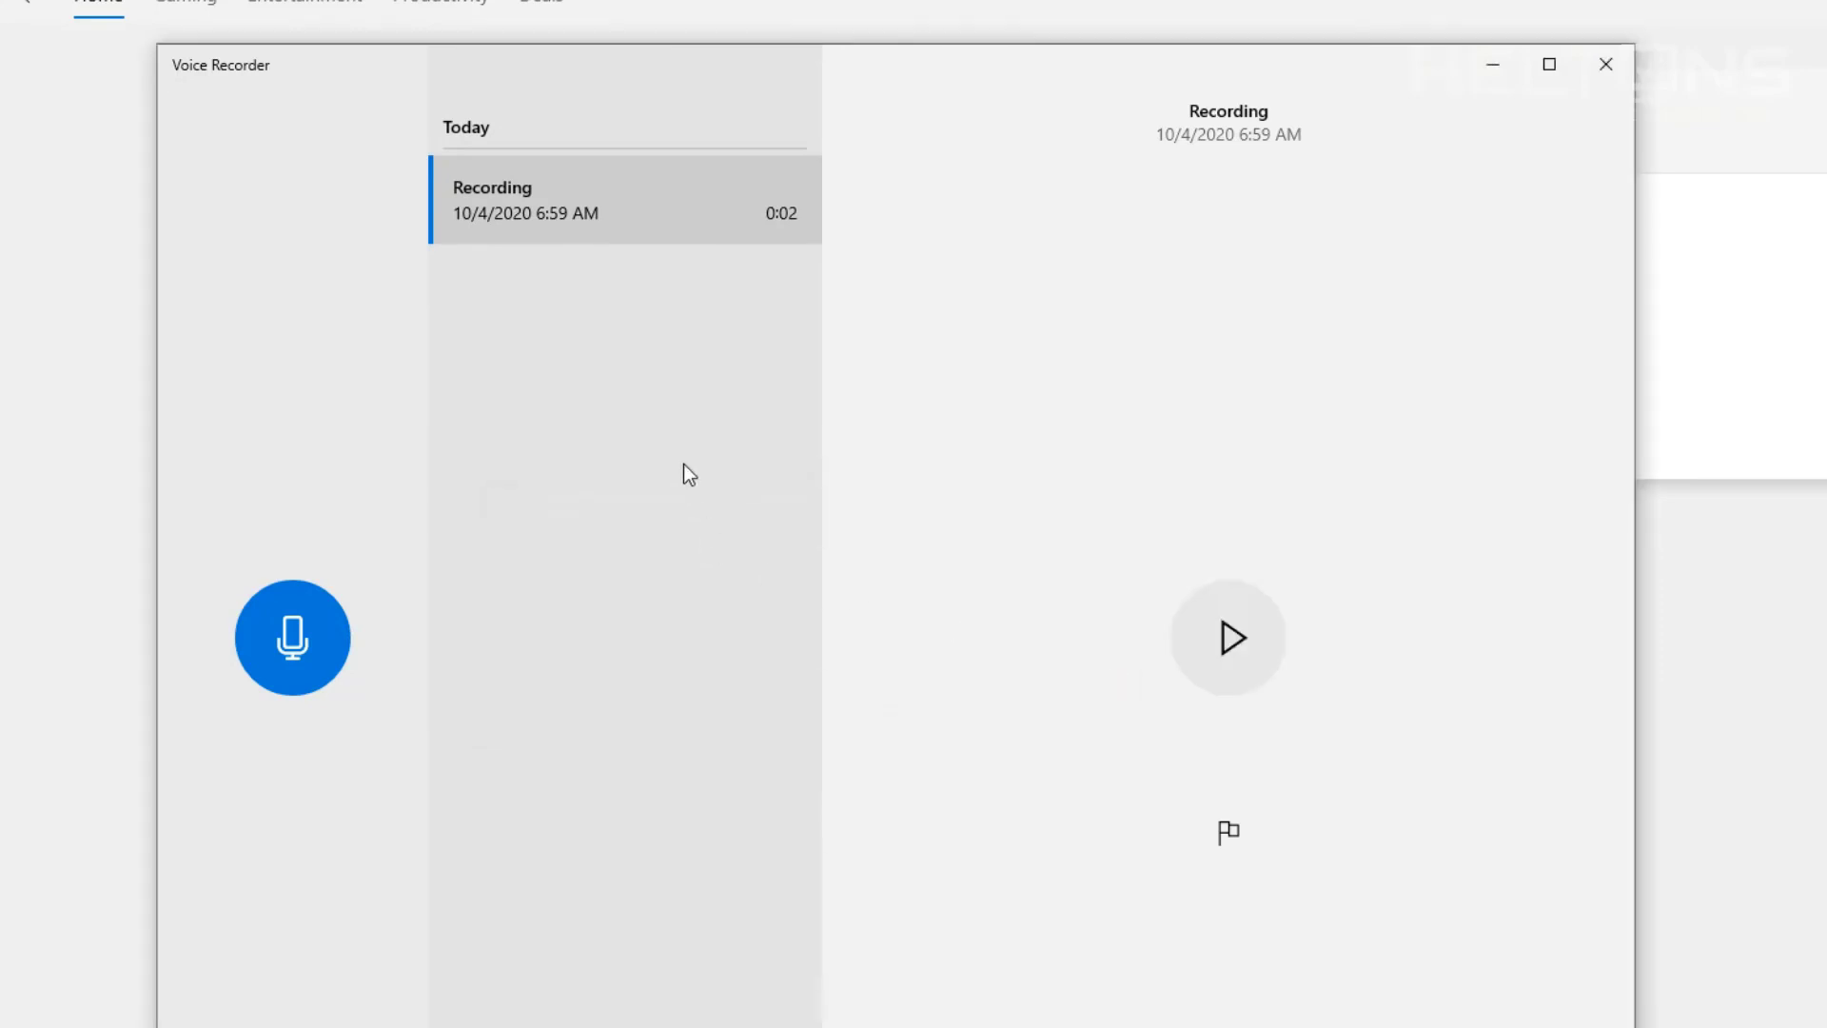
{"action": "left_click", "coordinate": [613, 228]}
{"action": "right_click", "coordinate": [613, 228]}
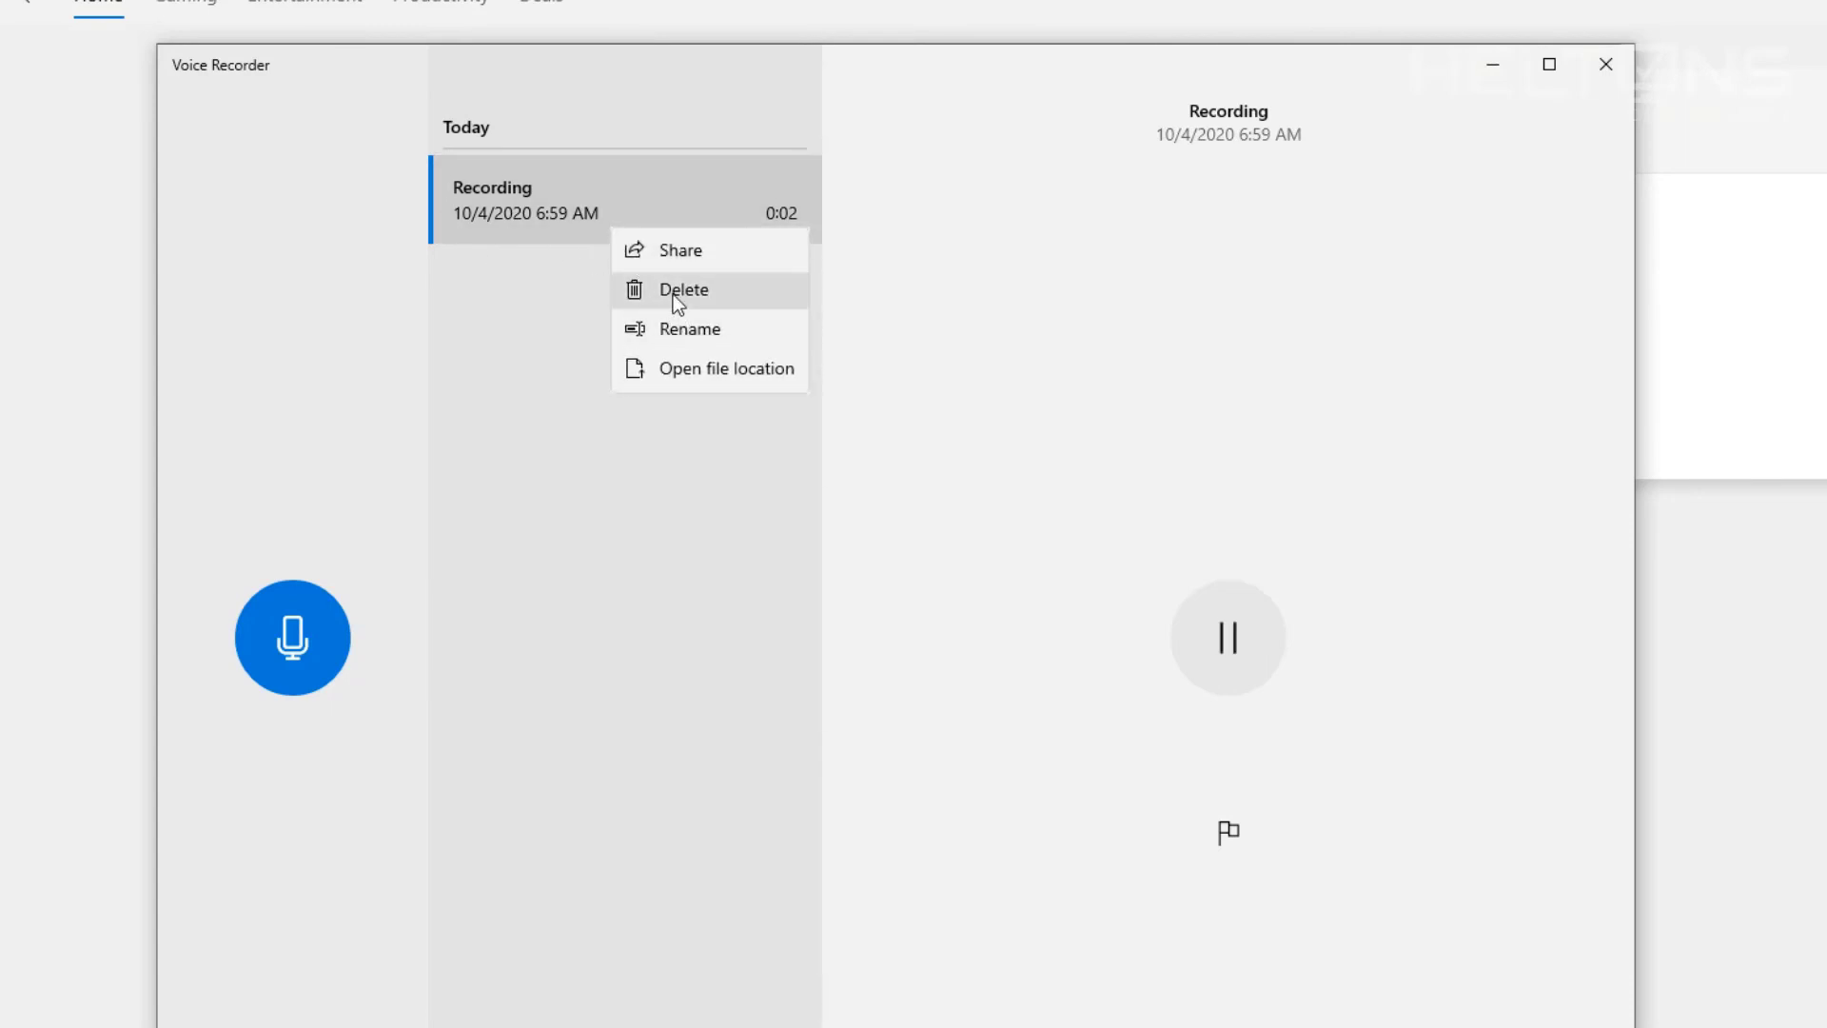
{"action": "left_click", "coordinate": [567, 322]}
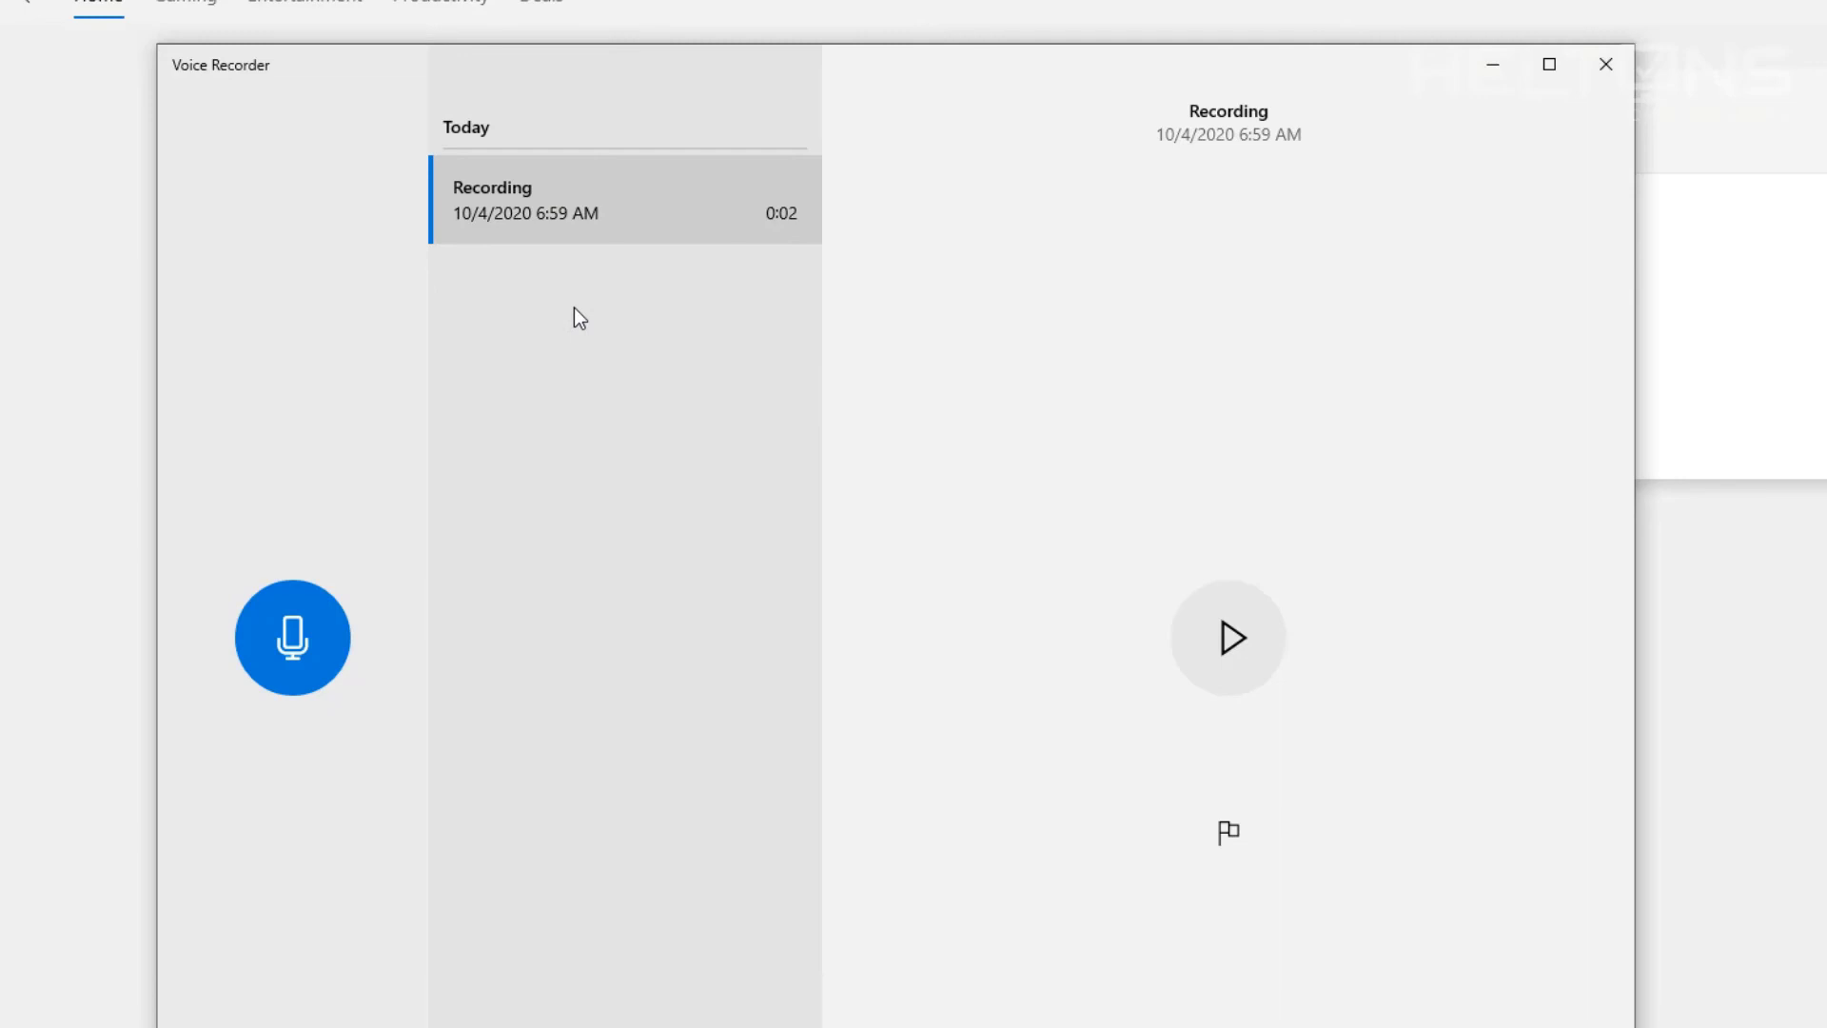
- Delete the 10/4/2020 6:59 AM recording and close Voice Recorder
{"action": "right_click", "coordinate": [596, 221]}
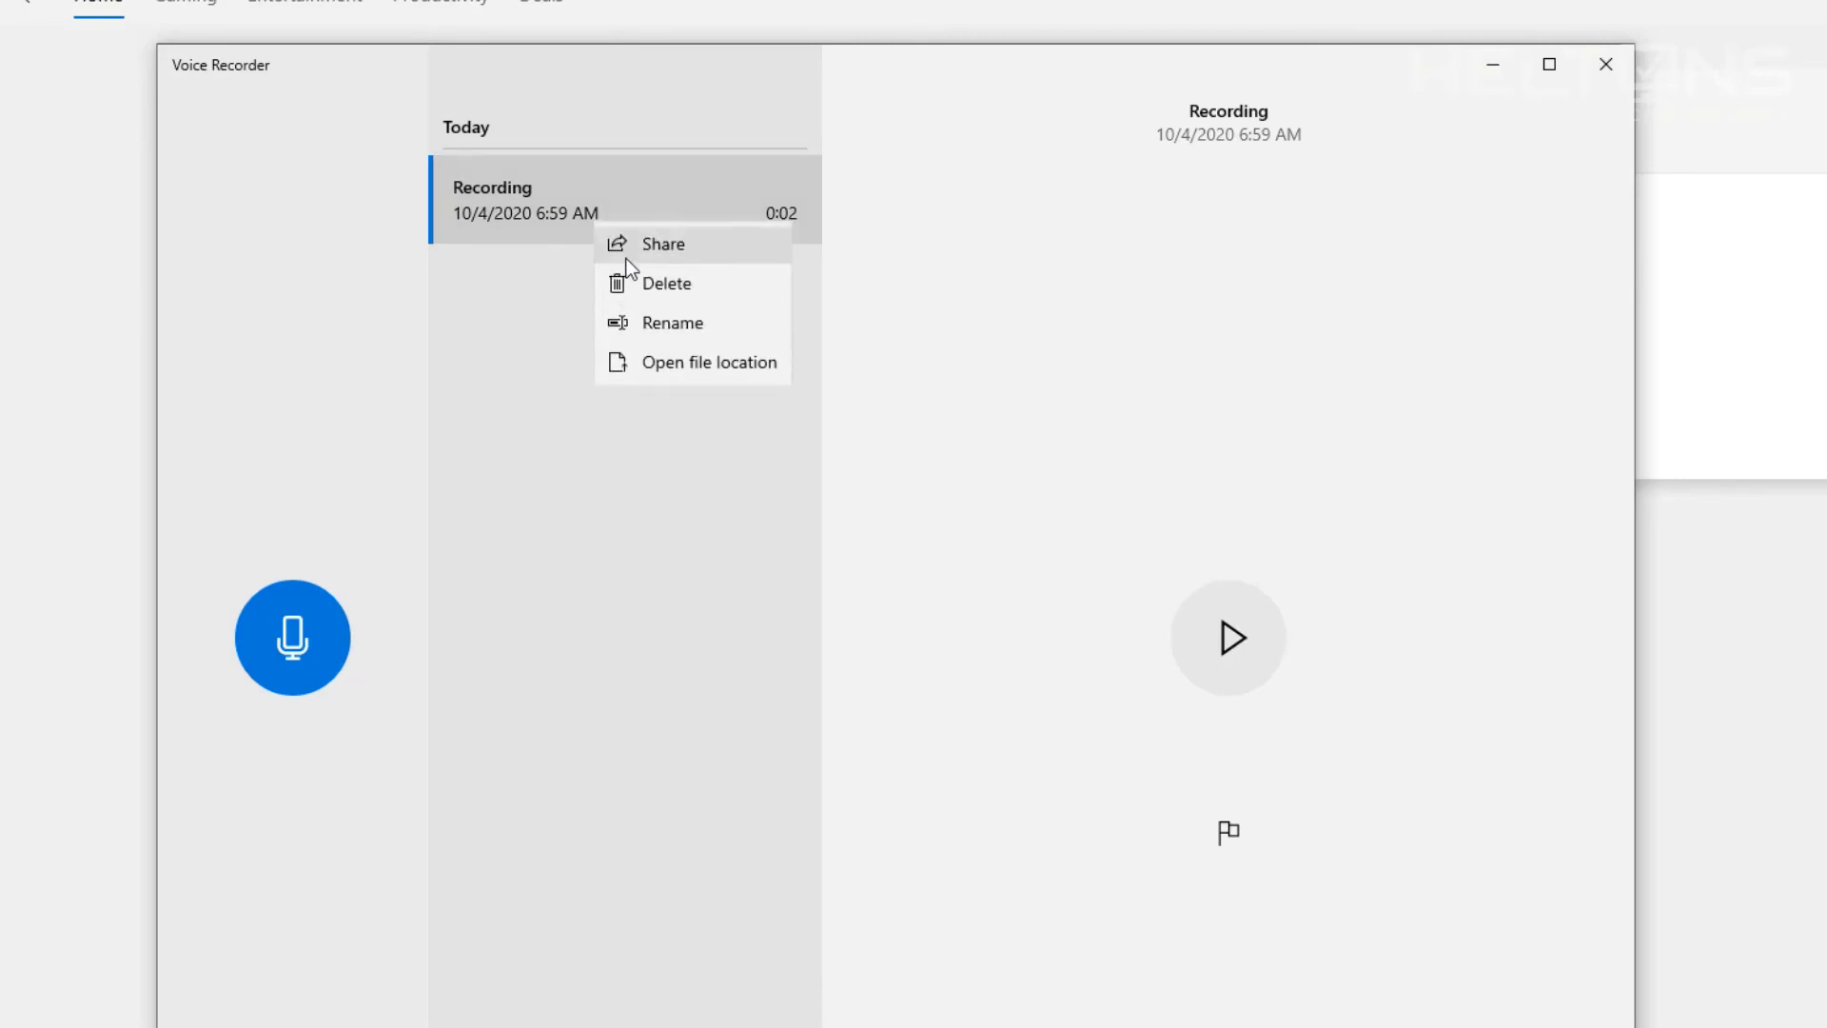
{"action": "left_click", "coordinate": [682, 303]}
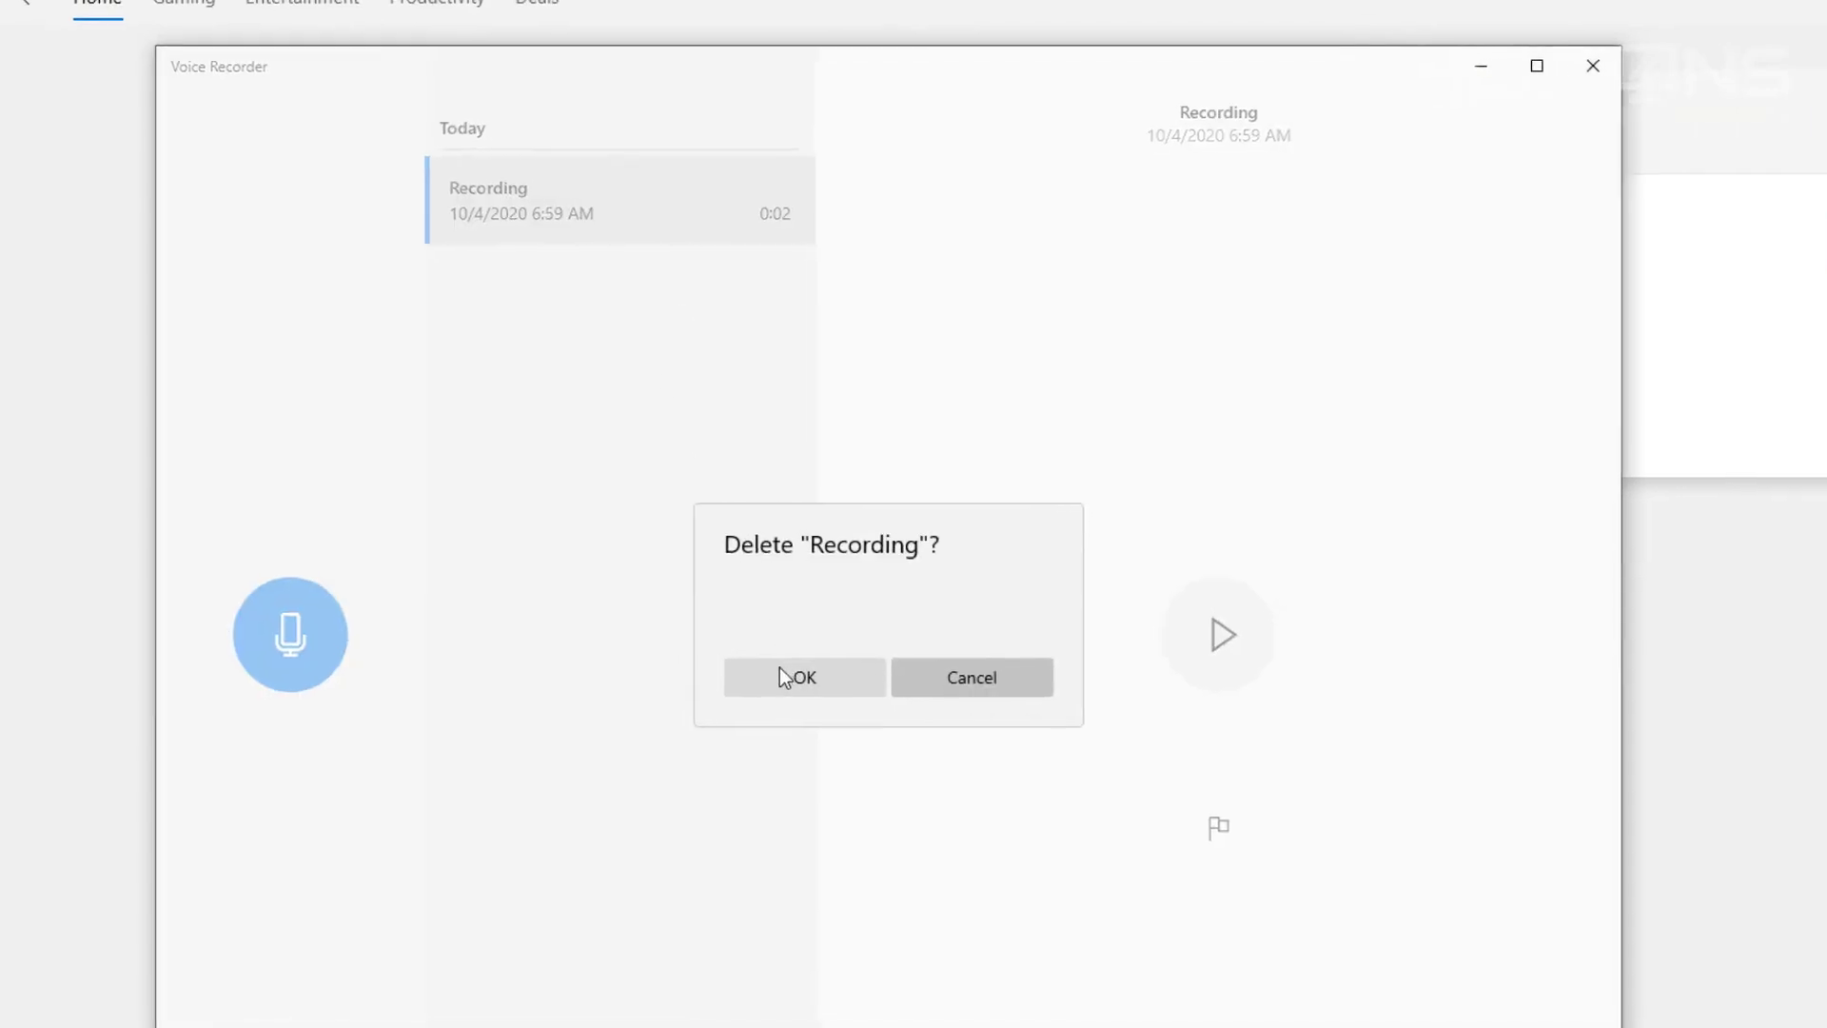
{"action": "left_click", "coordinate": [799, 678]}
{"action": "left_click", "coordinate": [1240, 109]}
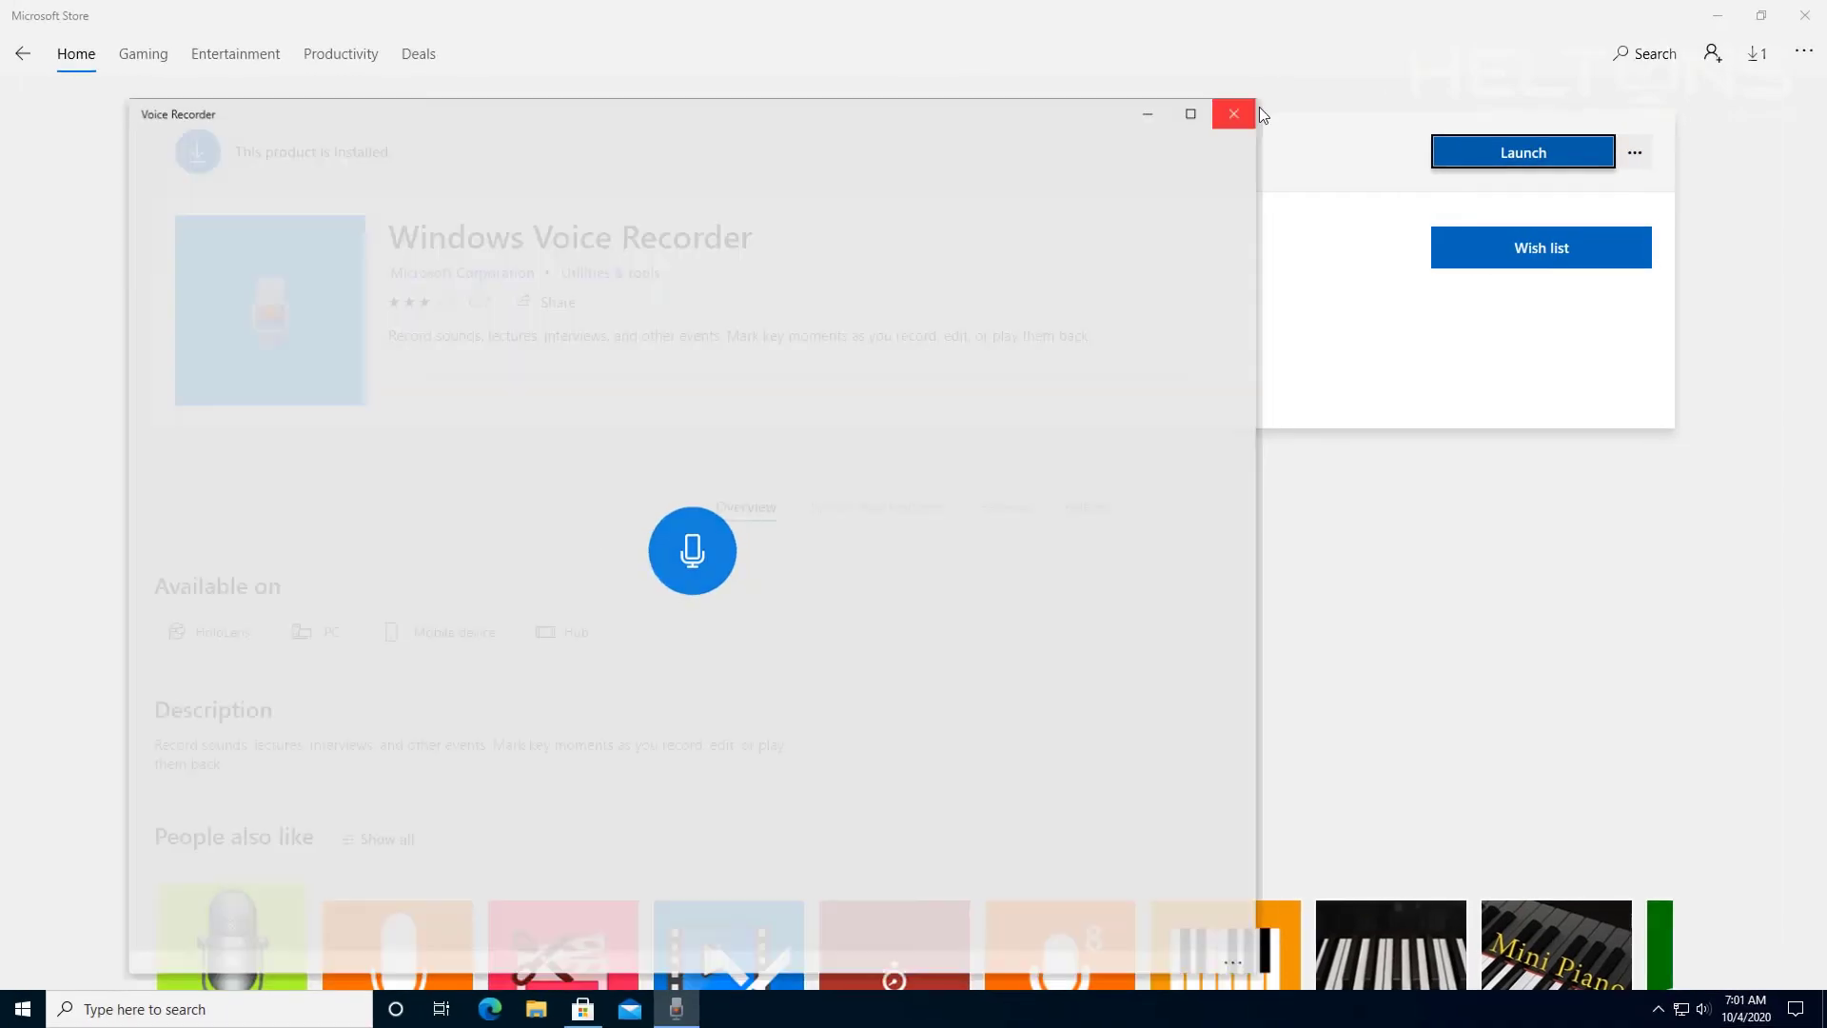